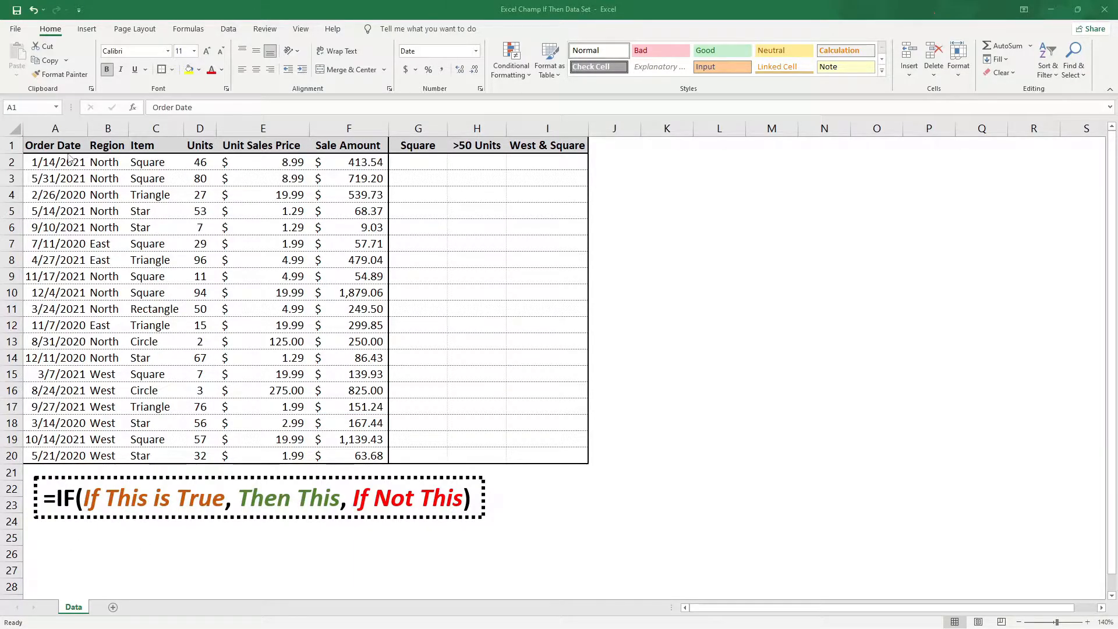
- Start an IF formula in G2 with the logical test C2=$G$1, using an absolute reference to the Square header
{"action": "left_click", "coordinate": [412, 152]}
{"action": "left_click", "coordinate": [412, 155]}
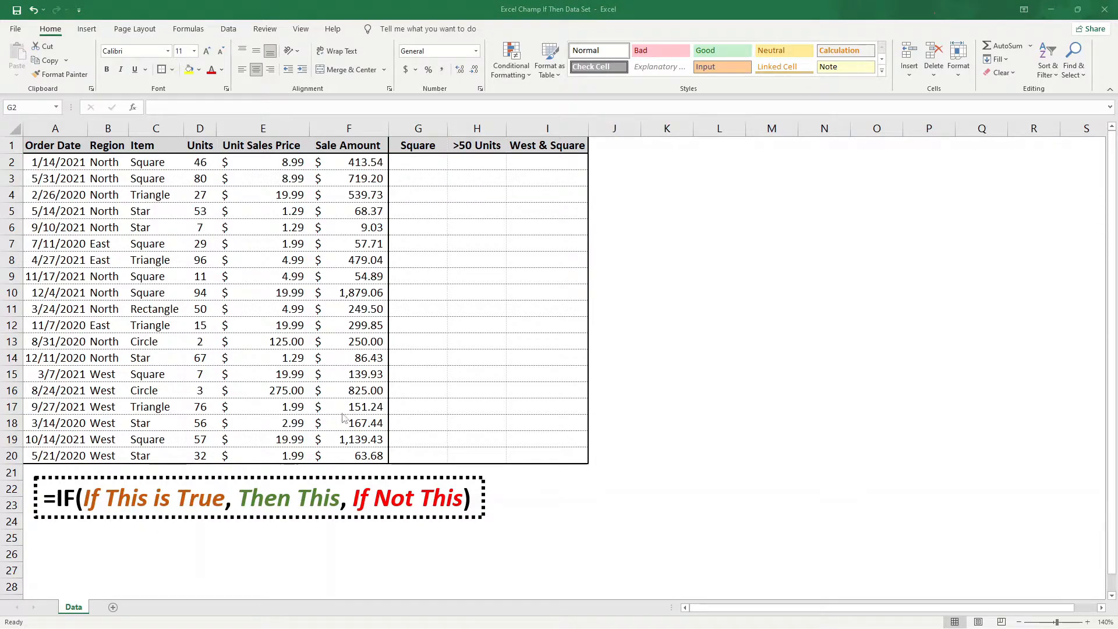
{"action": "left_click", "coordinate": [433, 159]}
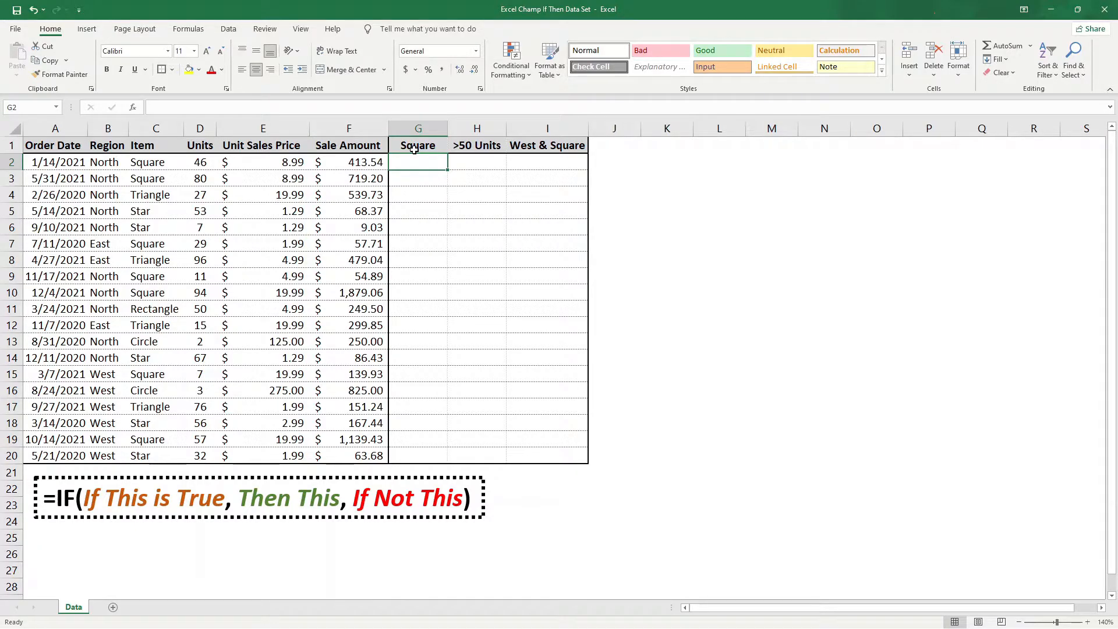
{"action": "type", "text": "=if("}
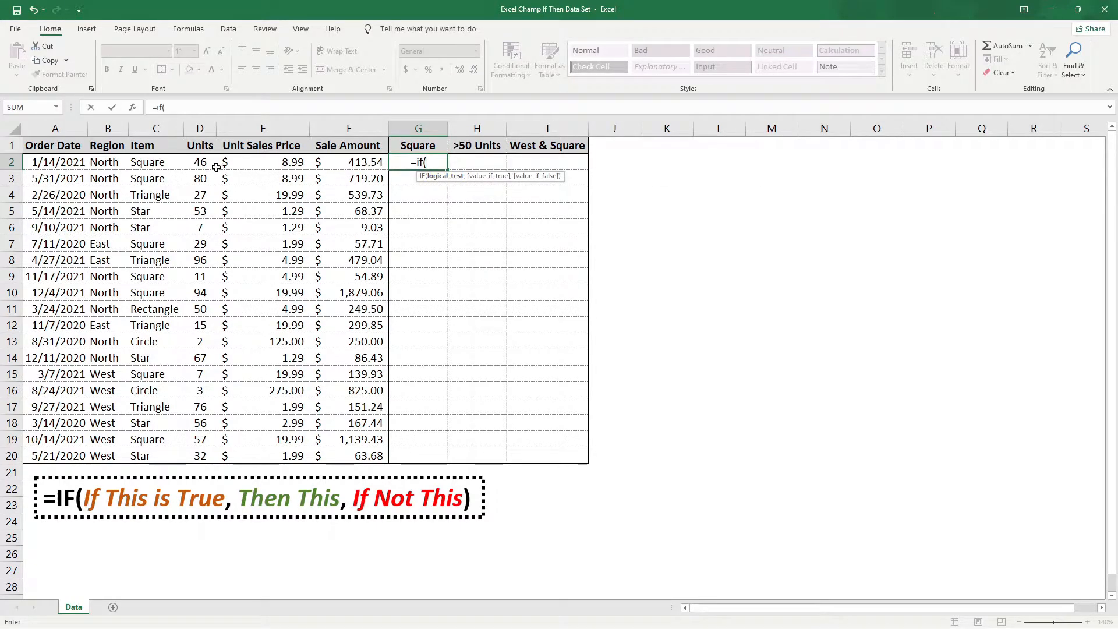
{"action": "left_click", "coordinate": [149, 162]}
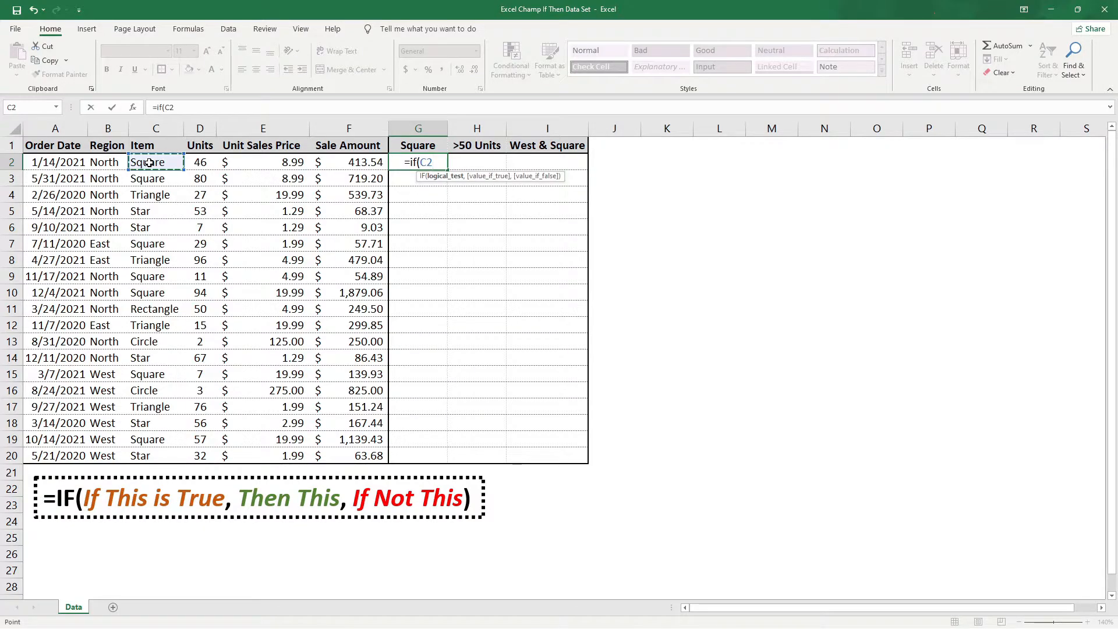
{"action": "left_click", "coordinate": [187, 108]}
{"action": "type", "text": "="}
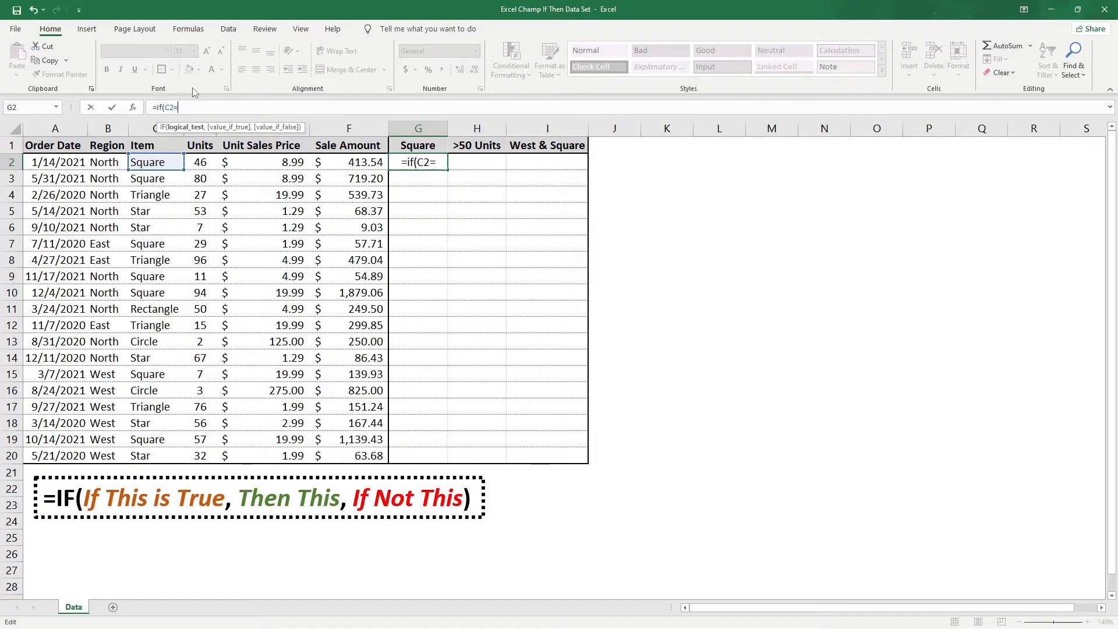
{"action": "left_click", "coordinate": [419, 142]}
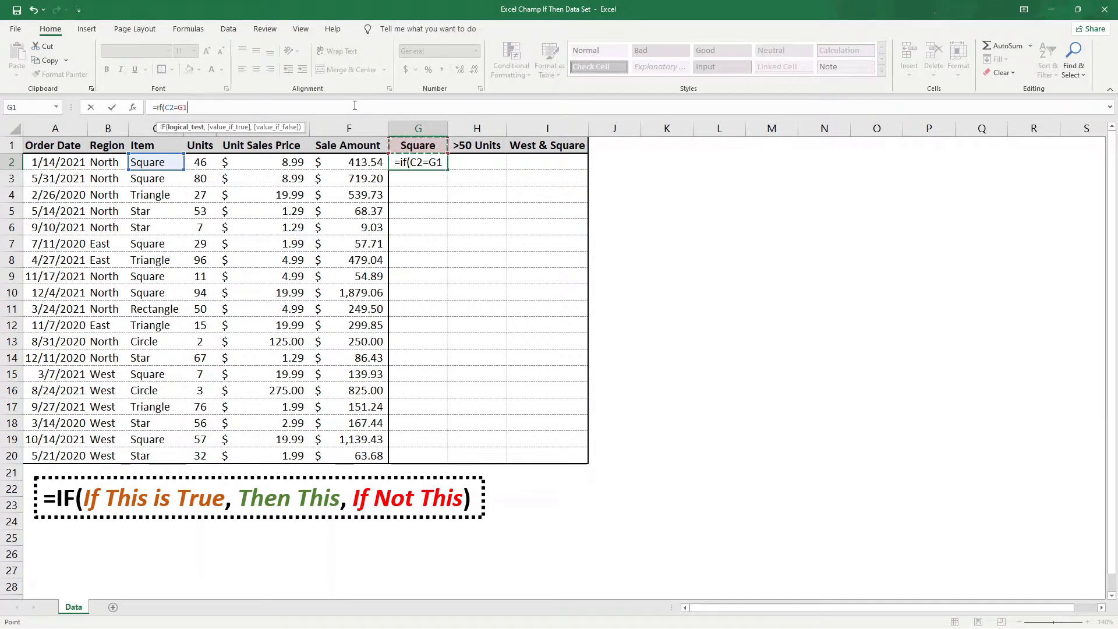
{"action": "key", "text": "F4"}
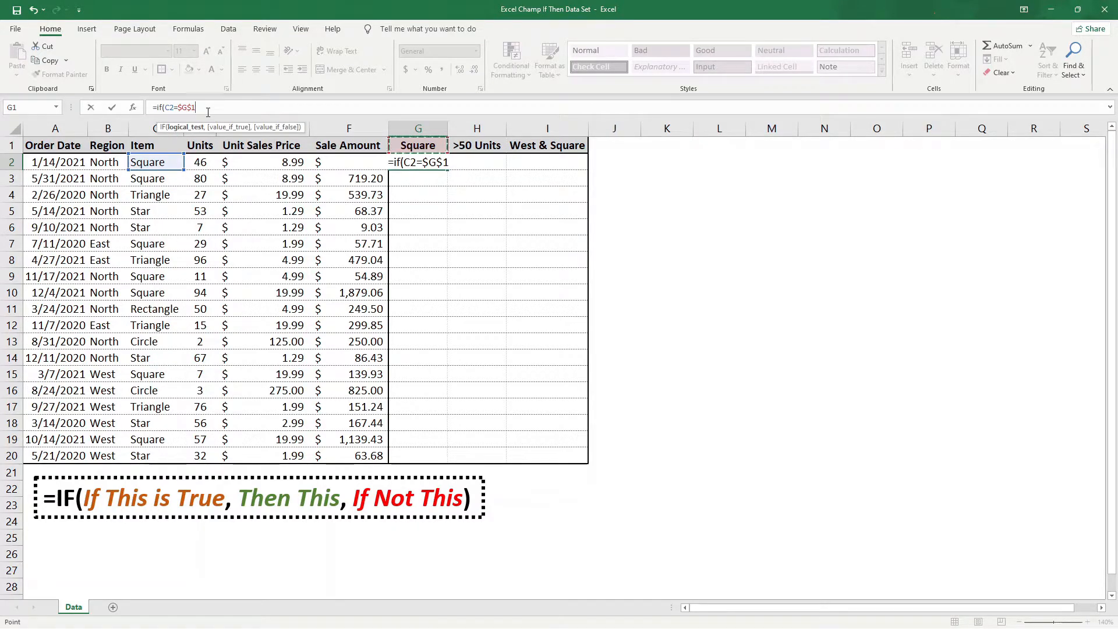
- Complete the G2 IF formula with "Yes" as the value if true and "No" as the value if false
{"action": "type", "text": ","}
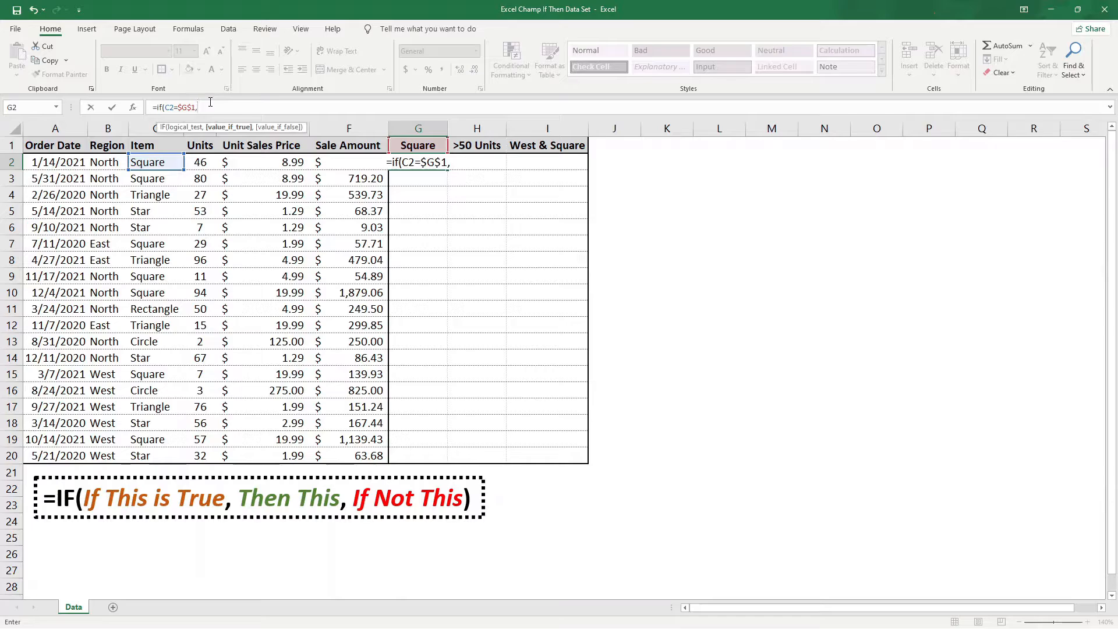
{"action": "type", "text": "\"Yes\""}
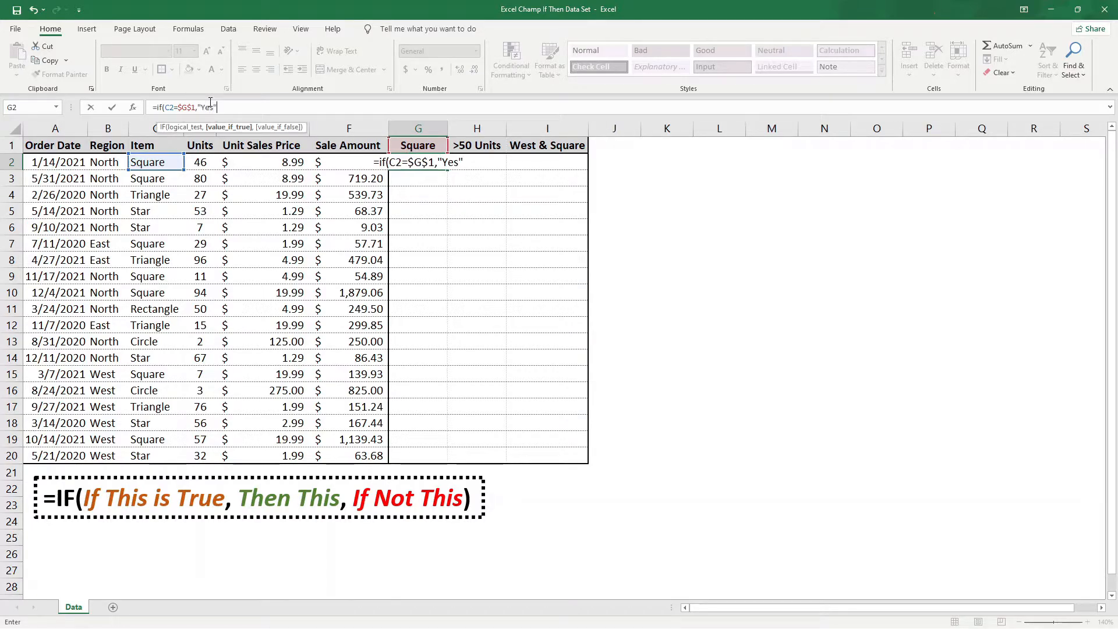
{"action": "type", "text": ","}
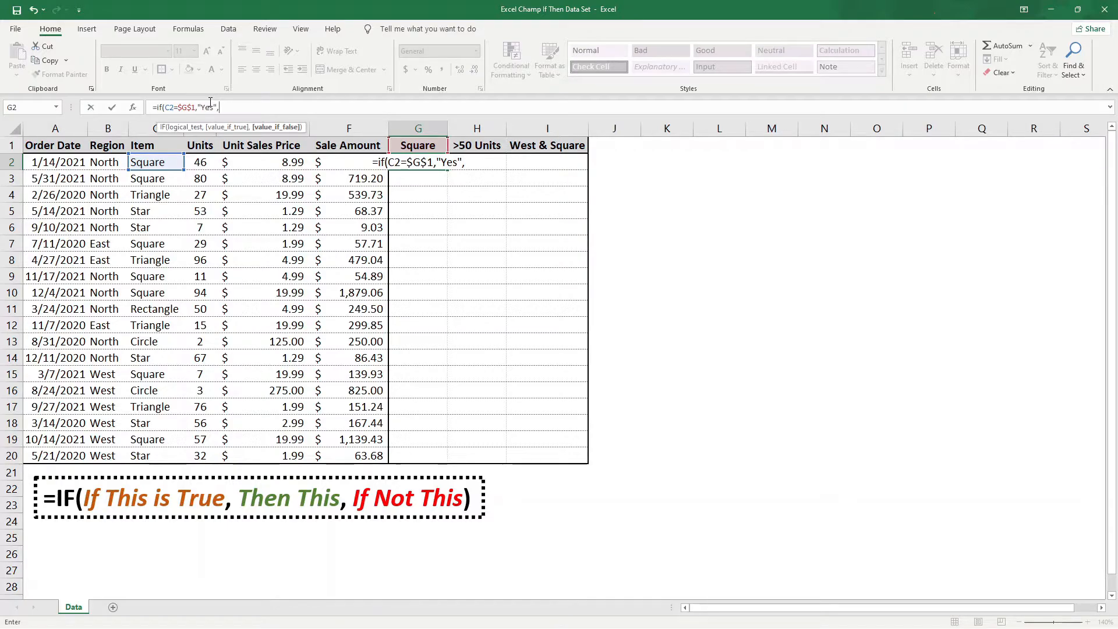
{"action": "type", "text": "\""}
{"action": "type", "text": "N"}
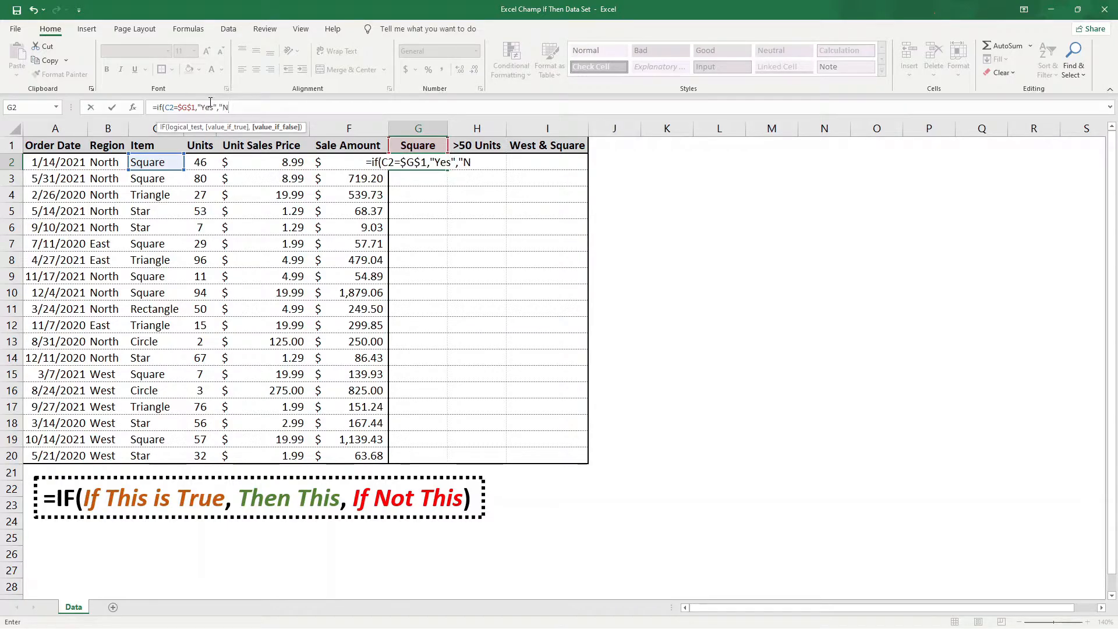
{"action": "type", "text": "o\""}
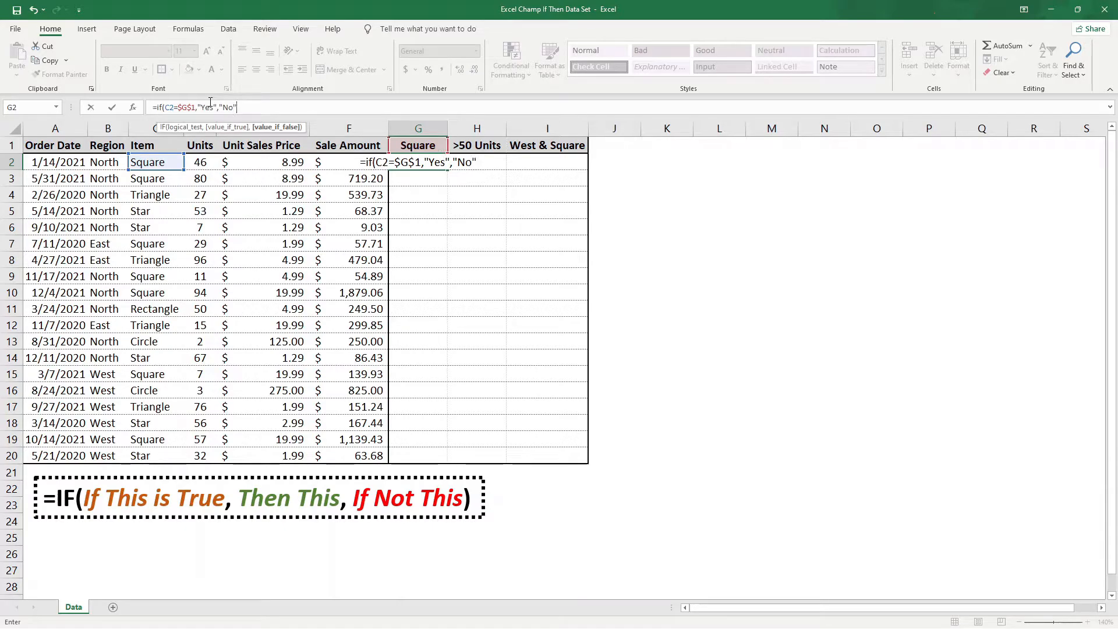
{"action": "type", "text": ")"}
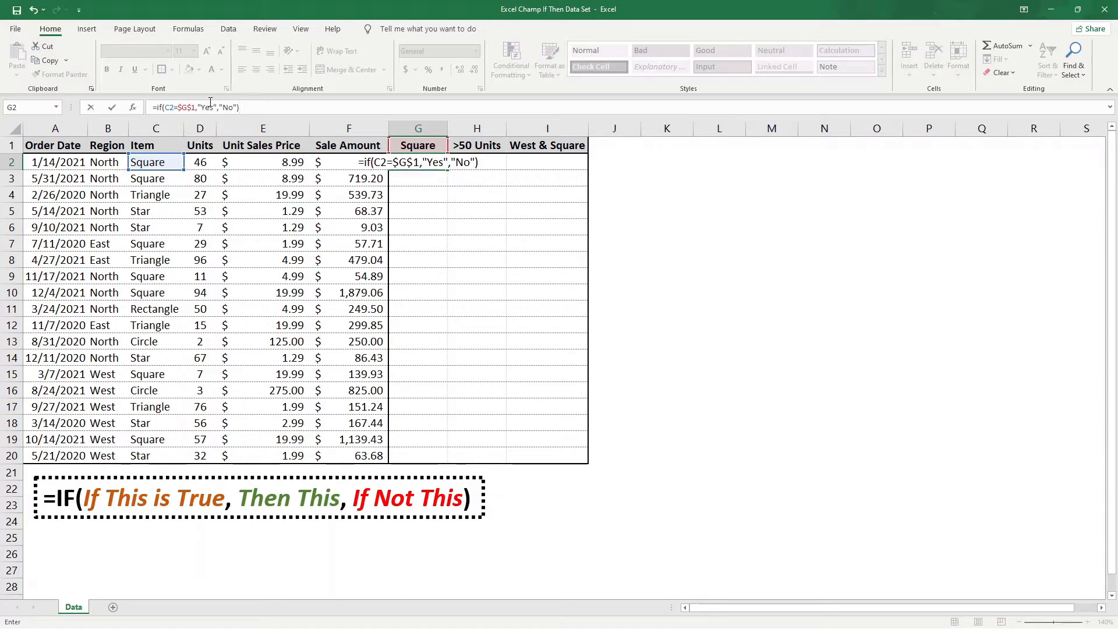
{"action": "key", "text": "Return"}
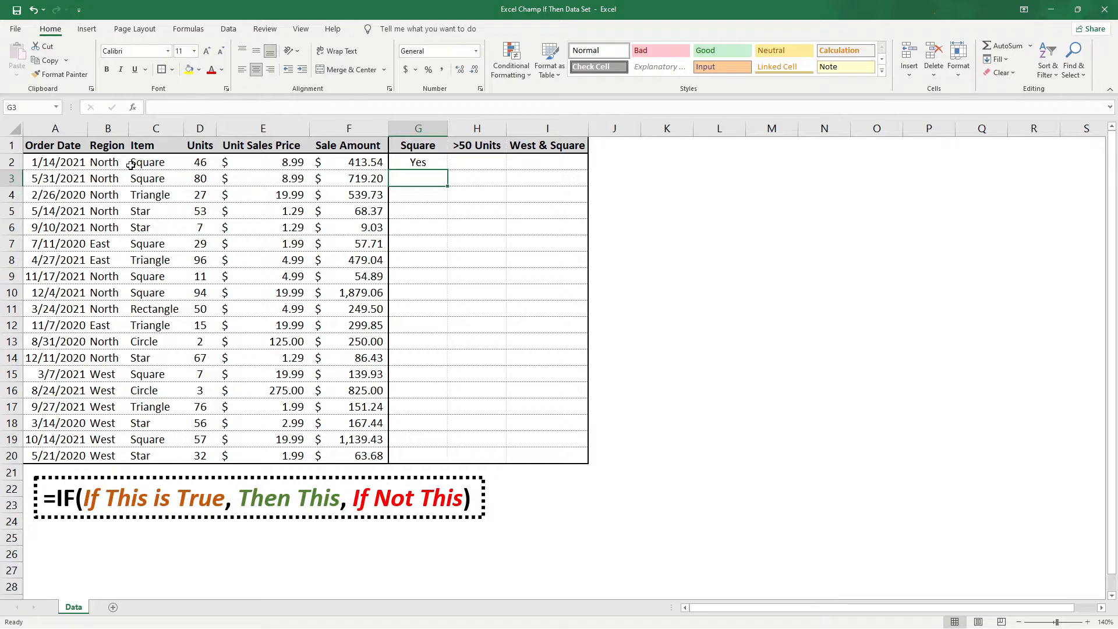
- Fill the G2 formula down through G20 and check the entries in rows 3 and 4 of the data
{"action": "left_click", "coordinate": [436, 165]}
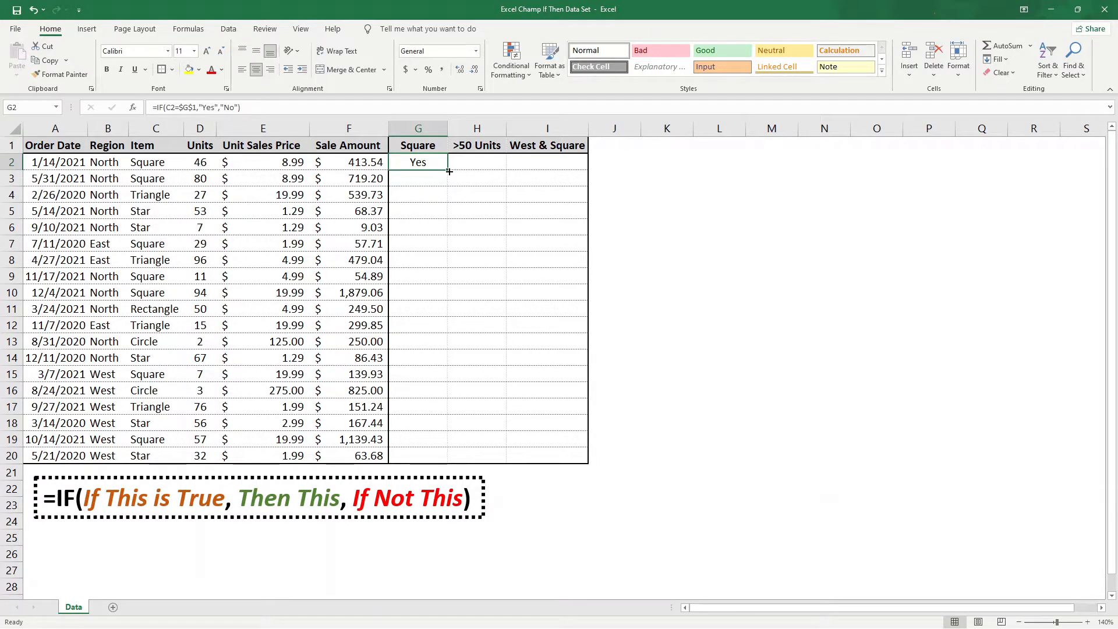
{"action": "left_click_drag", "start_coordinate": [447, 170], "coordinate": [424, 466]}
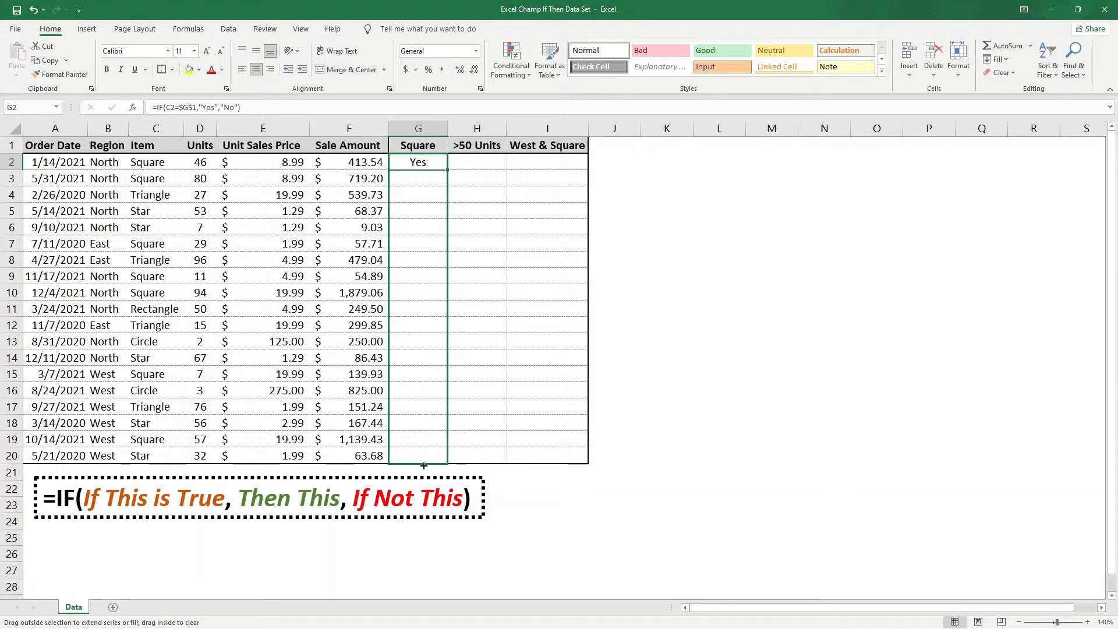
{"action": "left_click_drag", "start_coordinate": [424, 465], "coordinate": [424, 466]}
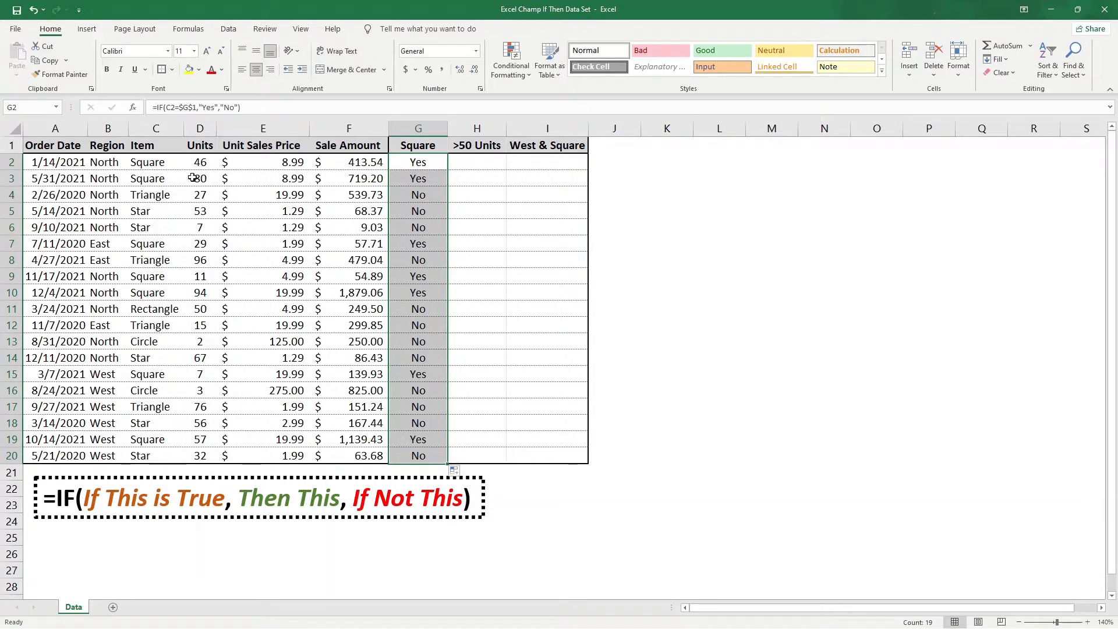
{"action": "left_click", "coordinate": [429, 180]}
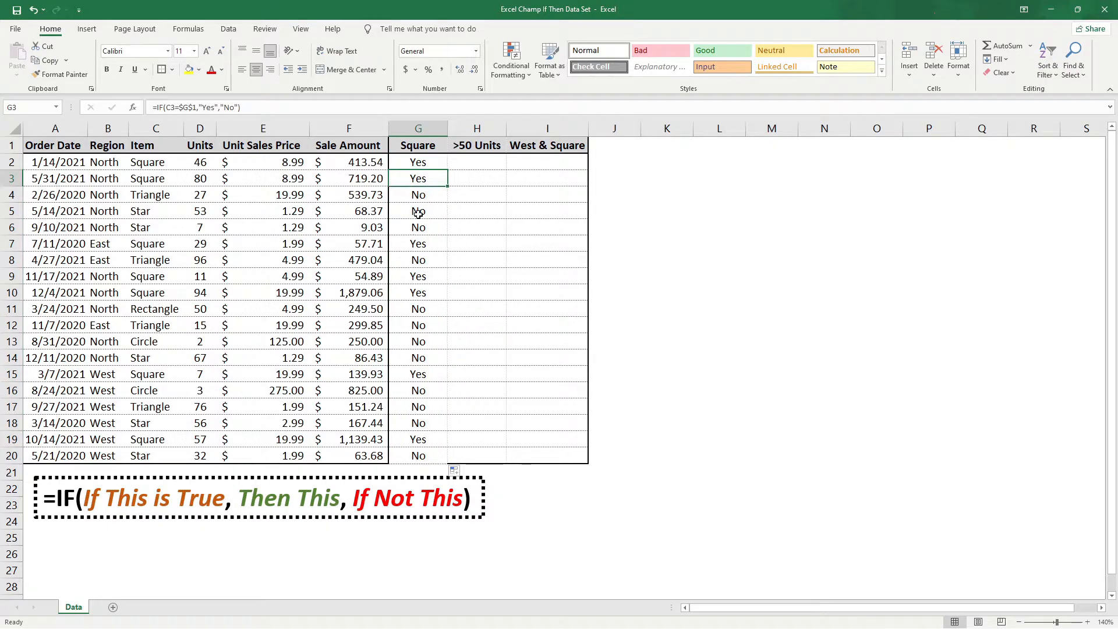
{"action": "left_click", "coordinate": [157, 197]}
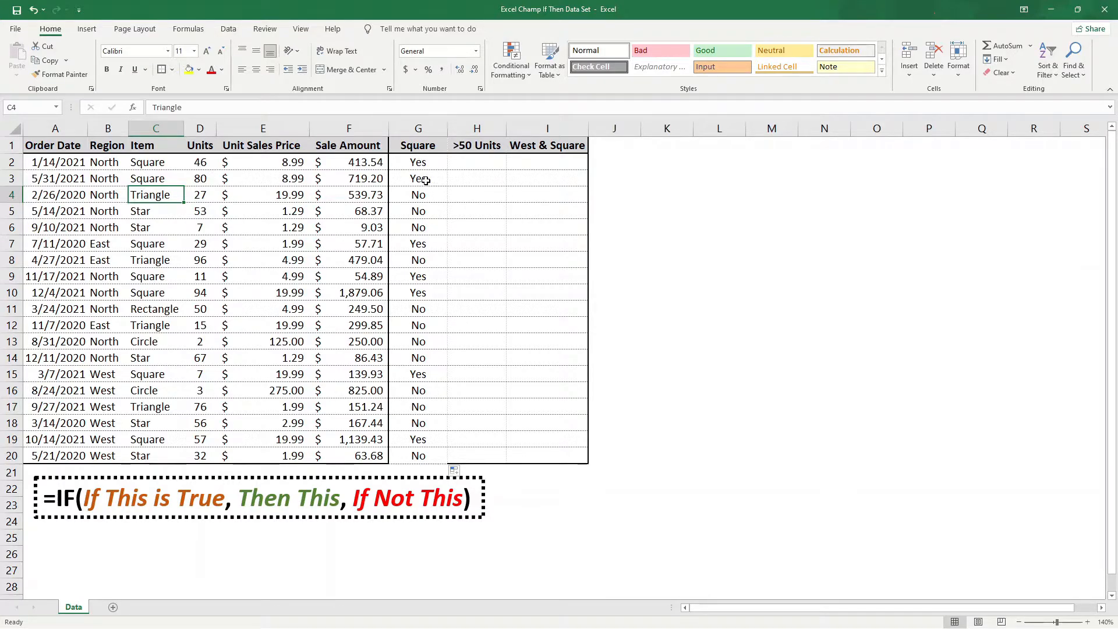
- Apply an outside border around the range G2:I20
{"action": "left_click_drag", "start_coordinate": [418, 162], "coordinate": [573, 457]}
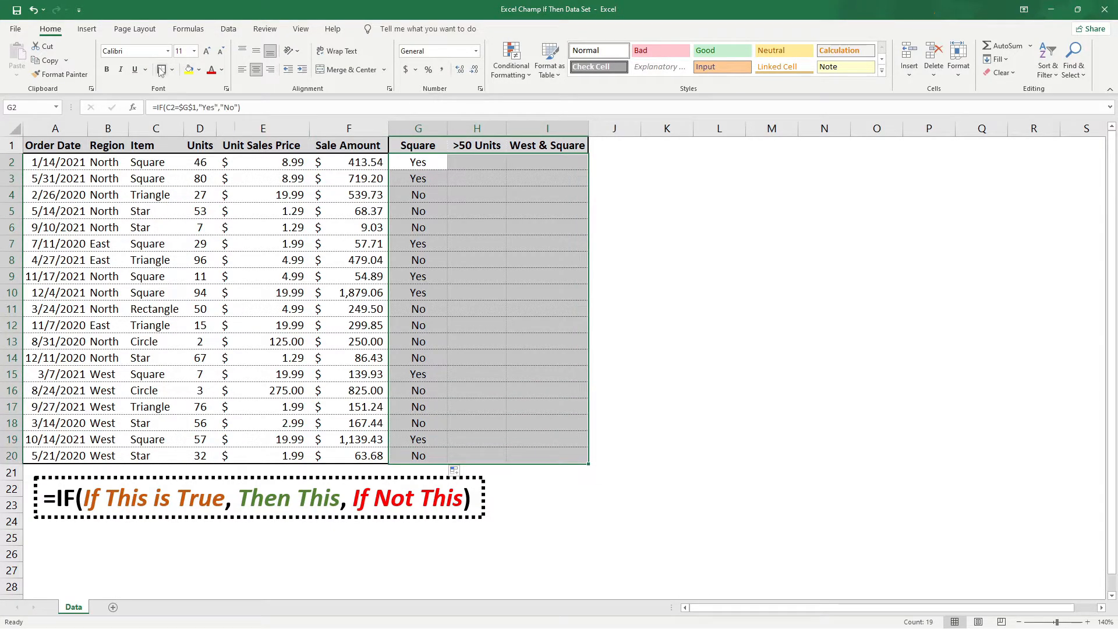
{"action": "left_click", "coordinate": [817, 211]}
- Enter the formula =IF(D2>50,"Yes","No") in H2 under the >50 Units header
{"action": "left_click", "coordinate": [460, 165]}
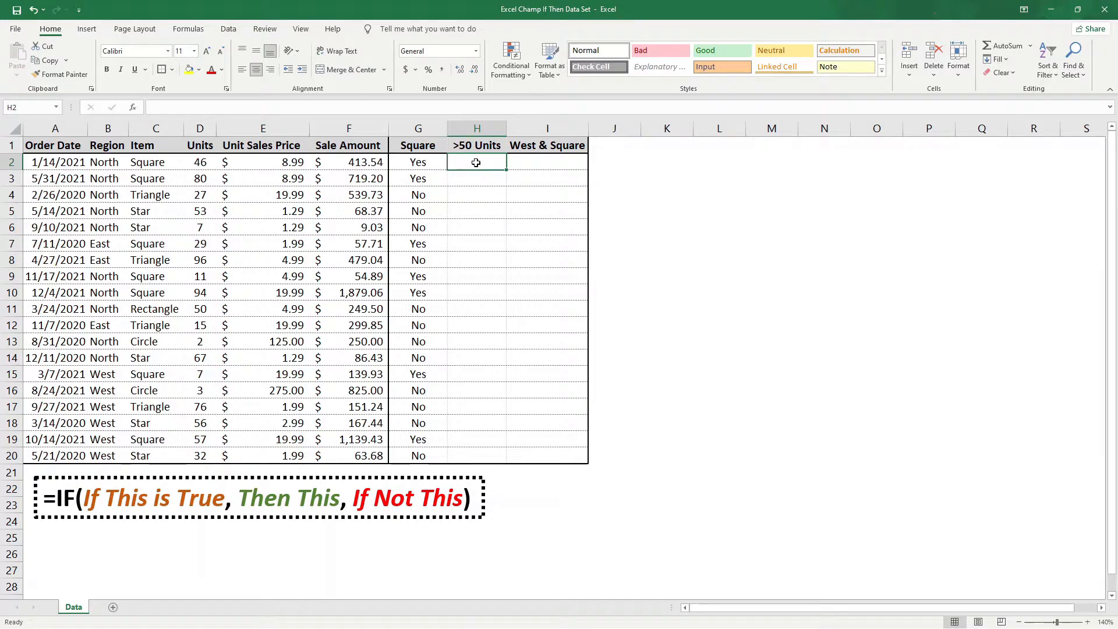
{"action": "type", "text": "="}
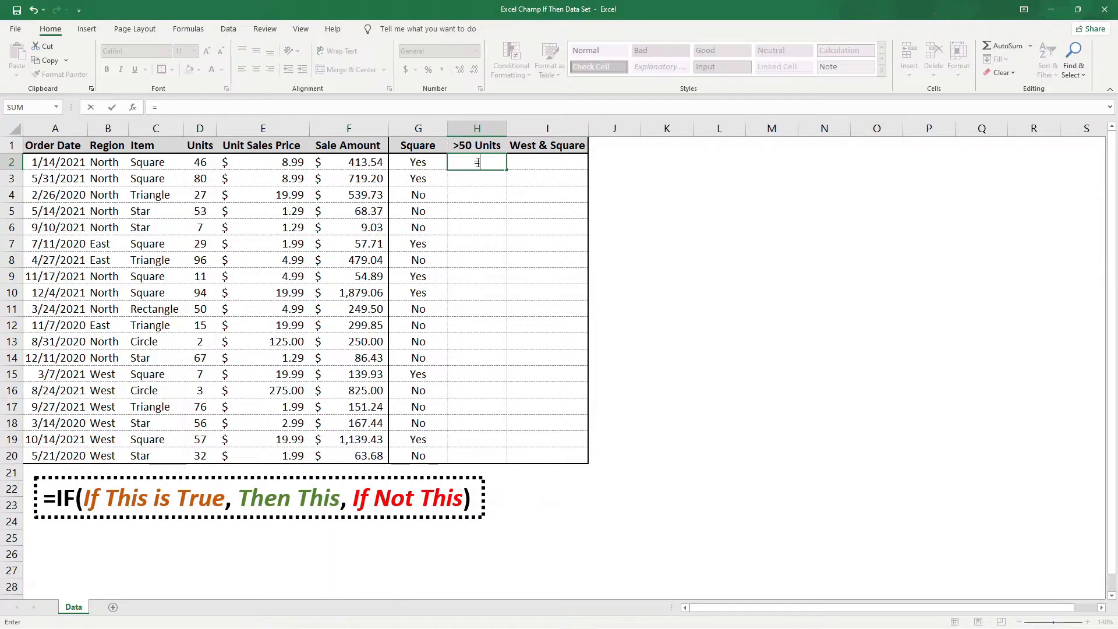
{"action": "type", "text": "if("}
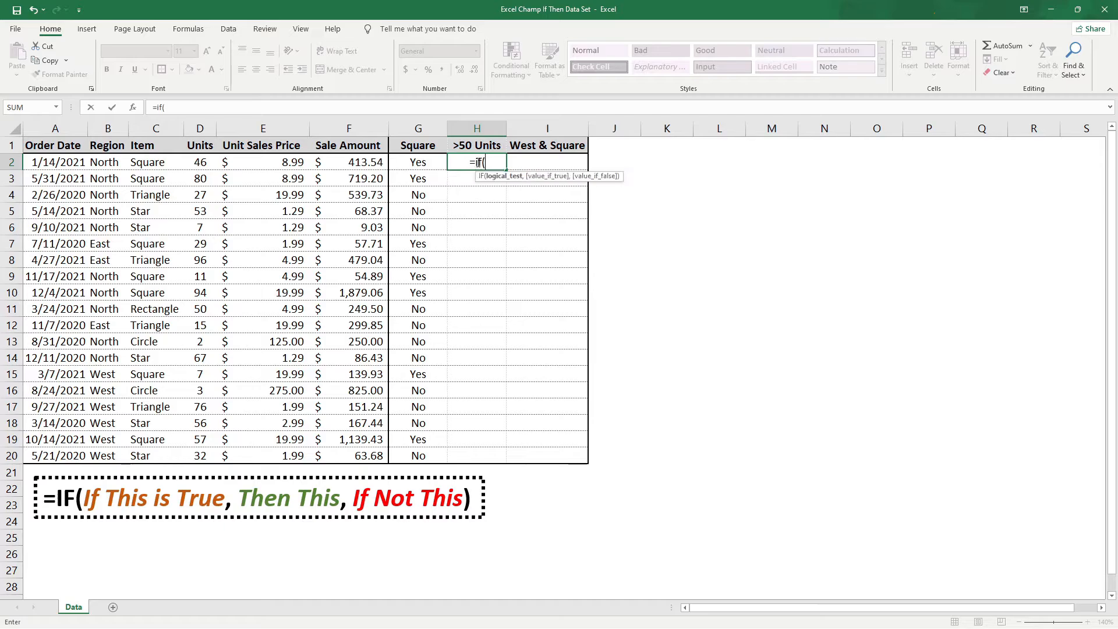
{"action": "left_click", "coordinate": [205, 160]}
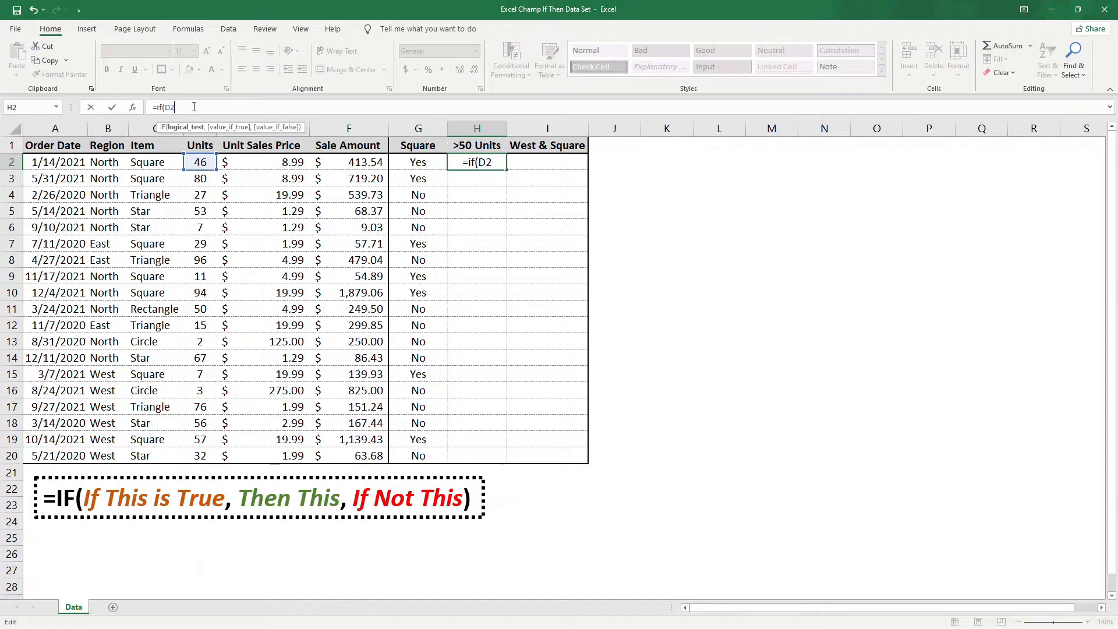
{"action": "type", "text": ">"}
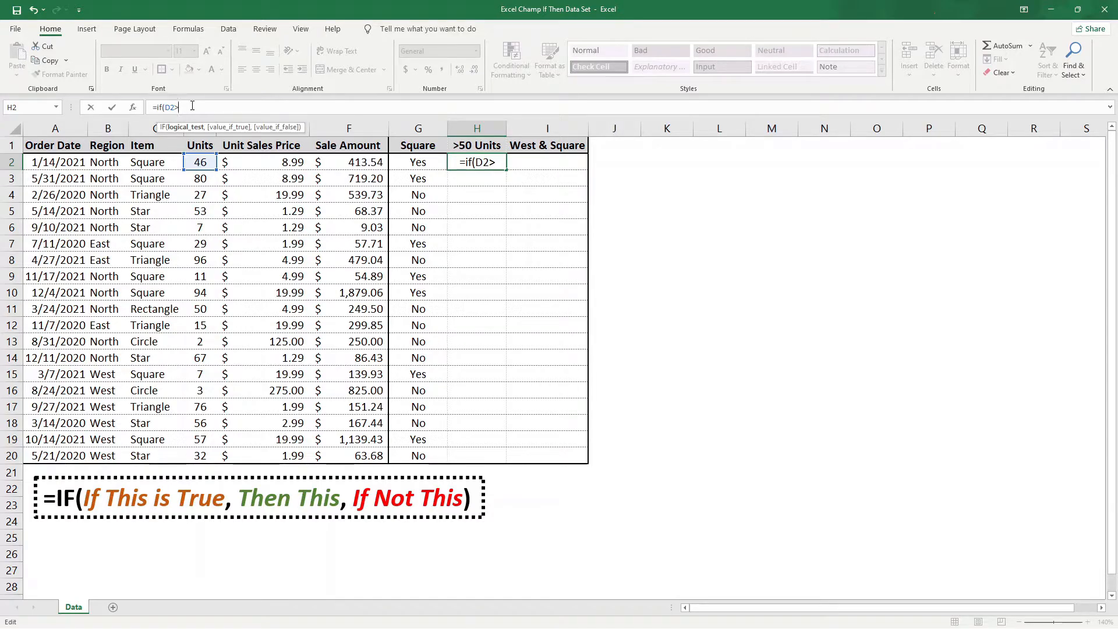
{"action": "type", "text": "50,"}
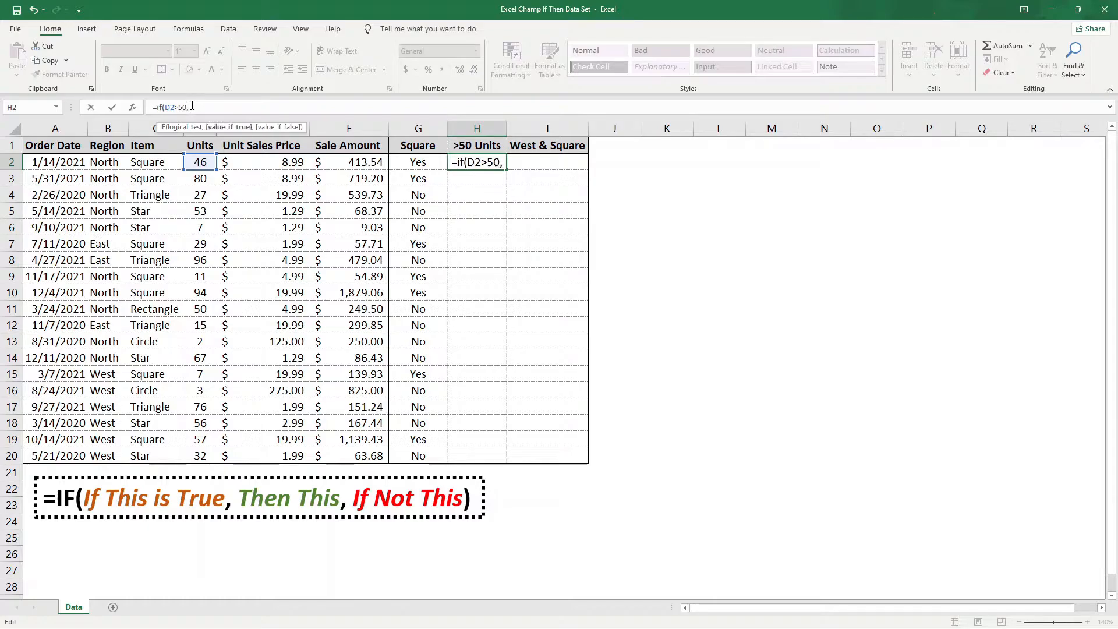
{"action": "type", "text": "\"Yes\","}
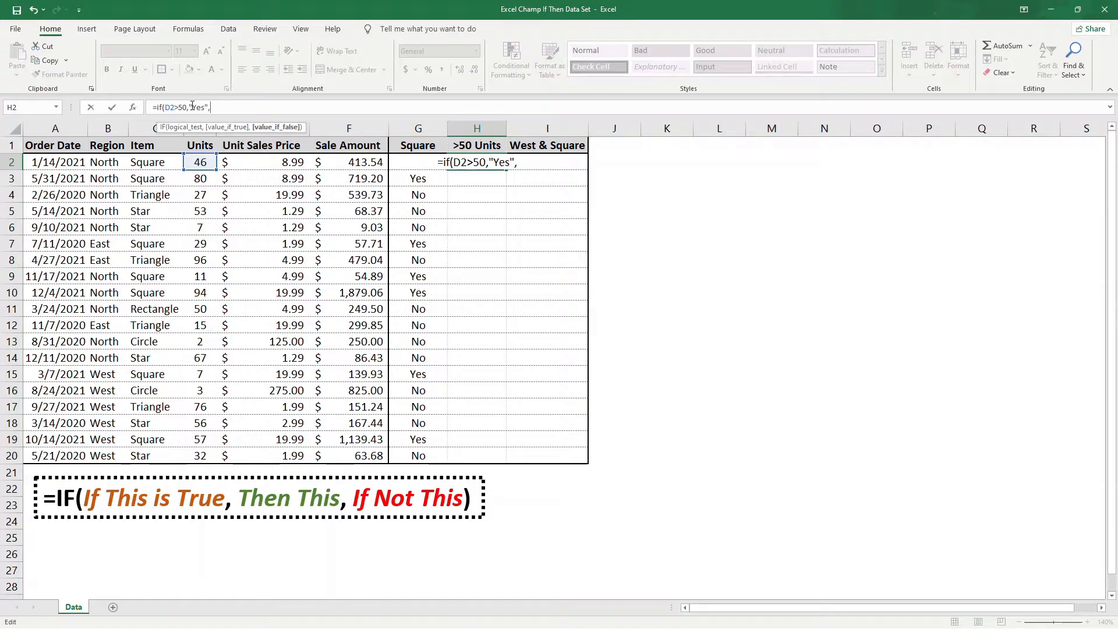
{"action": "type", "text": "\"No\")"}
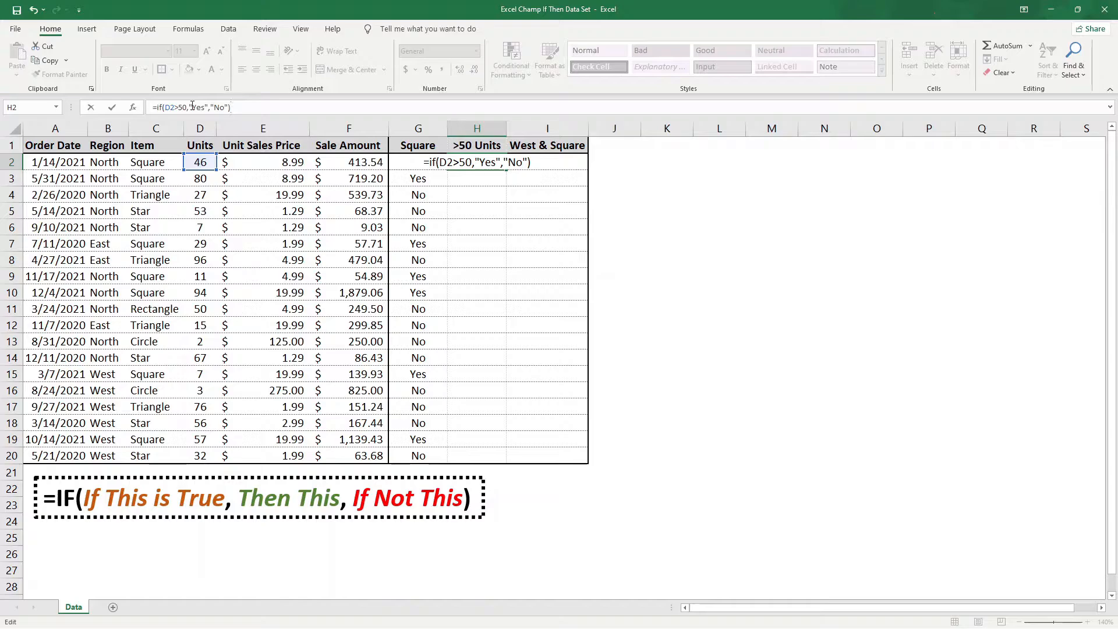
{"action": "key", "text": "Return"}
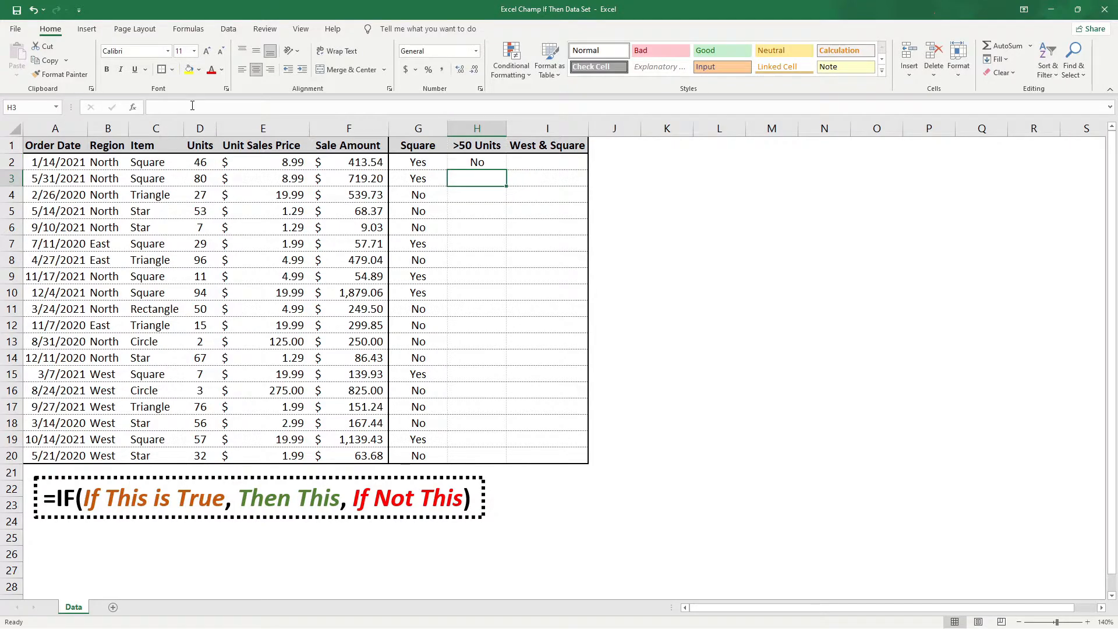
- Fill the H2 formula down through H20 and check rows 3 and 4 against their Units values
{"action": "left_click", "coordinate": [204, 158]}
{"action": "left_click", "coordinate": [476, 162]}
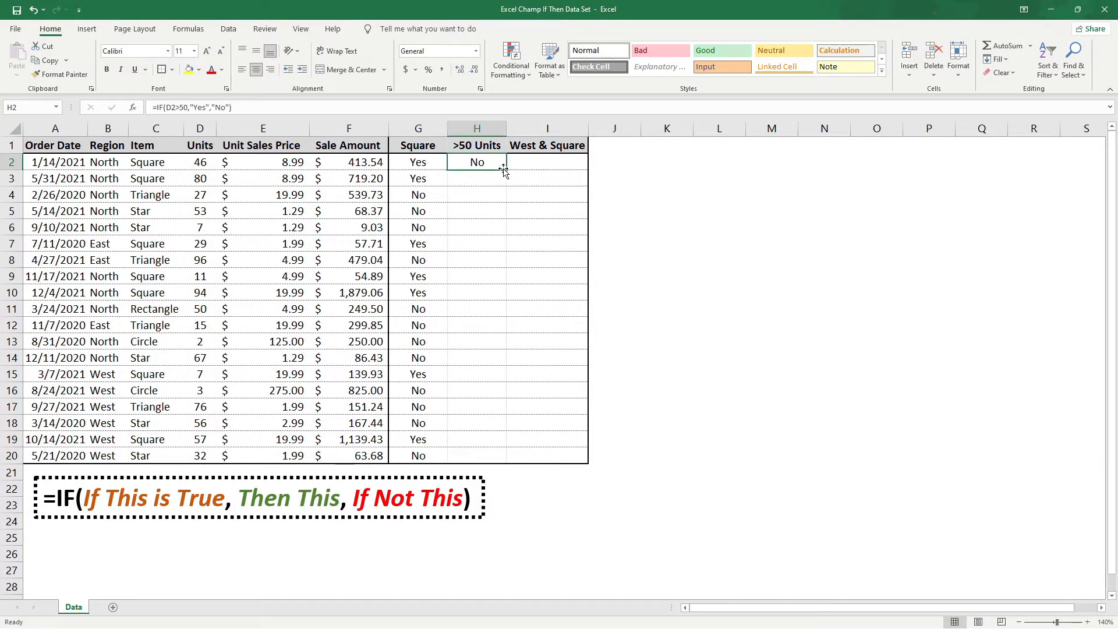
{"action": "left_click_drag", "start_coordinate": [505, 171], "coordinate": [481, 459]}
{"action": "left_click_drag", "start_coordinate": [482, 459], "coordinate": [483, 457]}
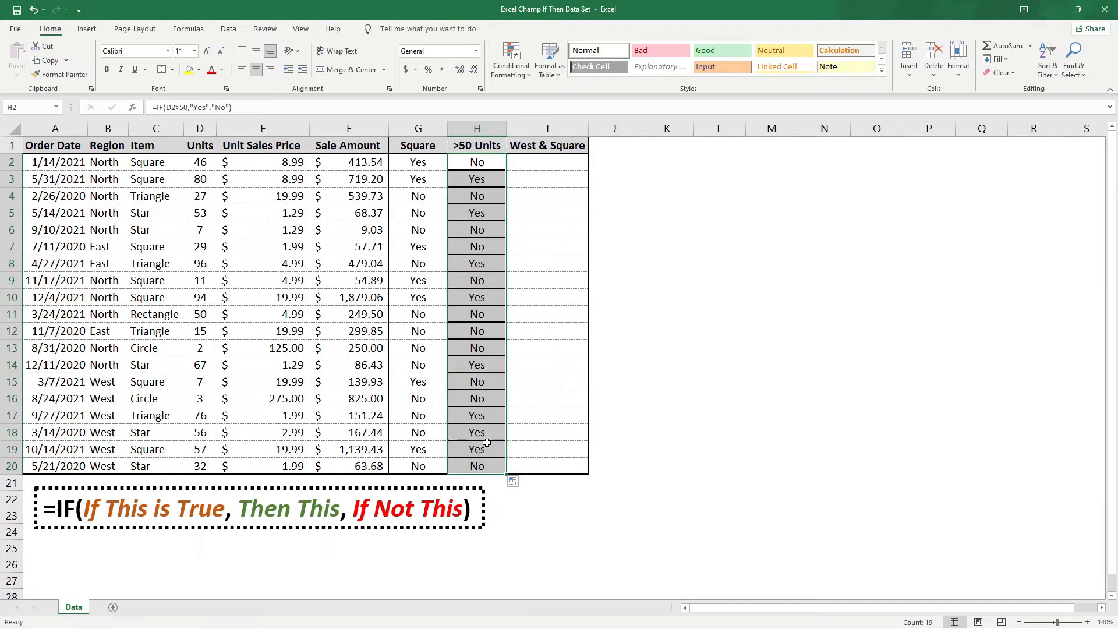
{"action": "left_click", "coordinate": [220, 181]}
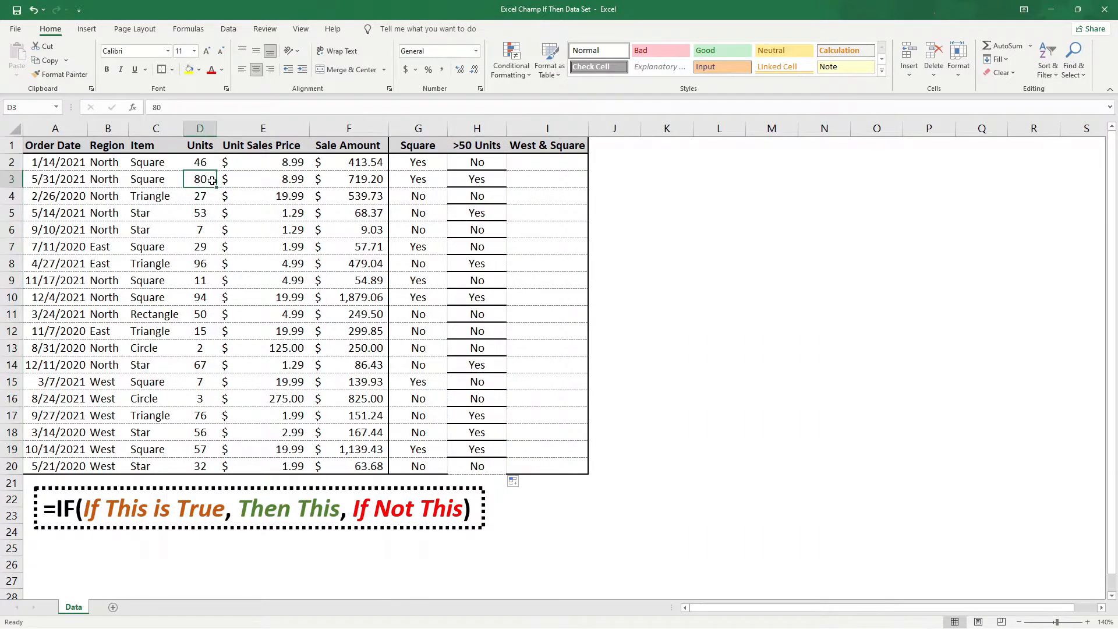
{"action": "left_click", "coordinate": [477, 182]}
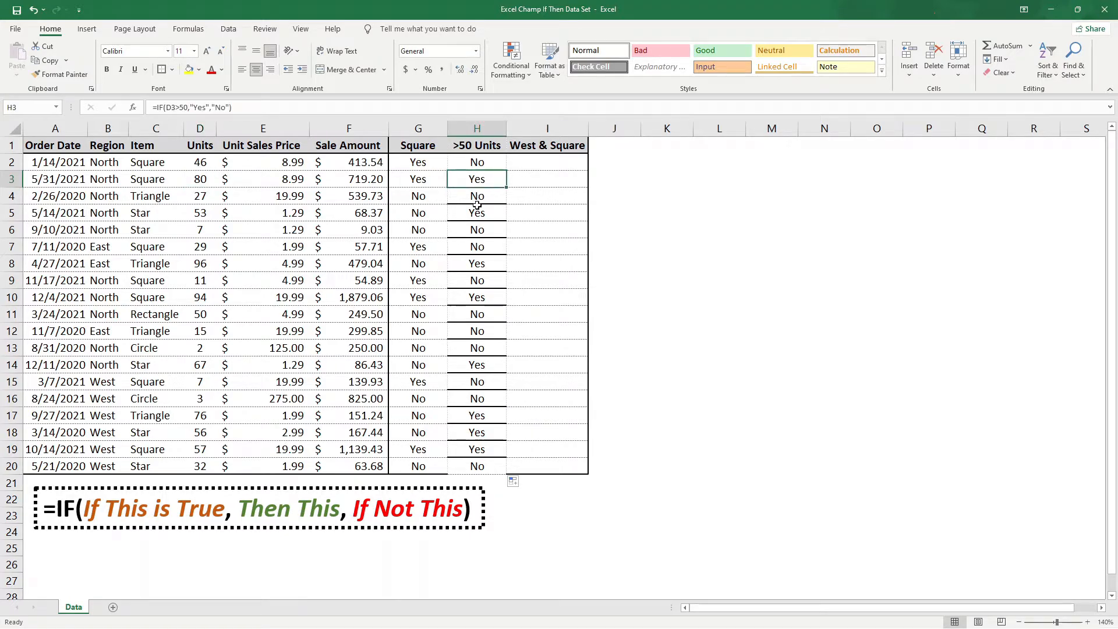
{"action": "left_click", "coordinate": [204, 199]}
{"action": "left_click", "coordinate": [472, 197]}
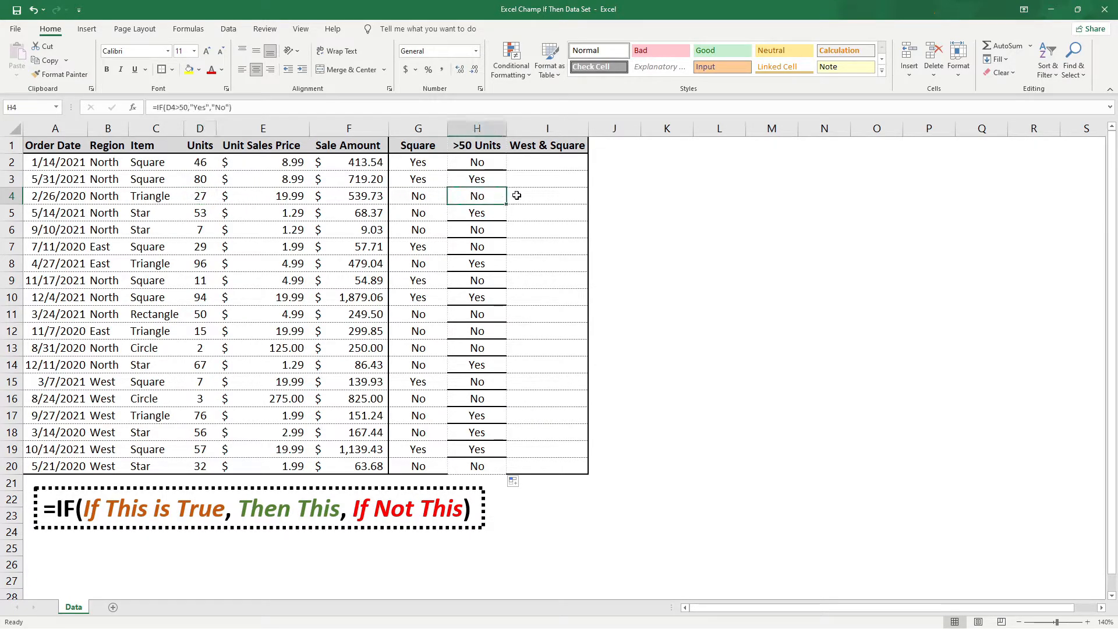
- Start an IF formula in I2 under the West & Square header with an empty AND function nested as its logical test
{"action": "left_click", "coordinate": [539, 162]}
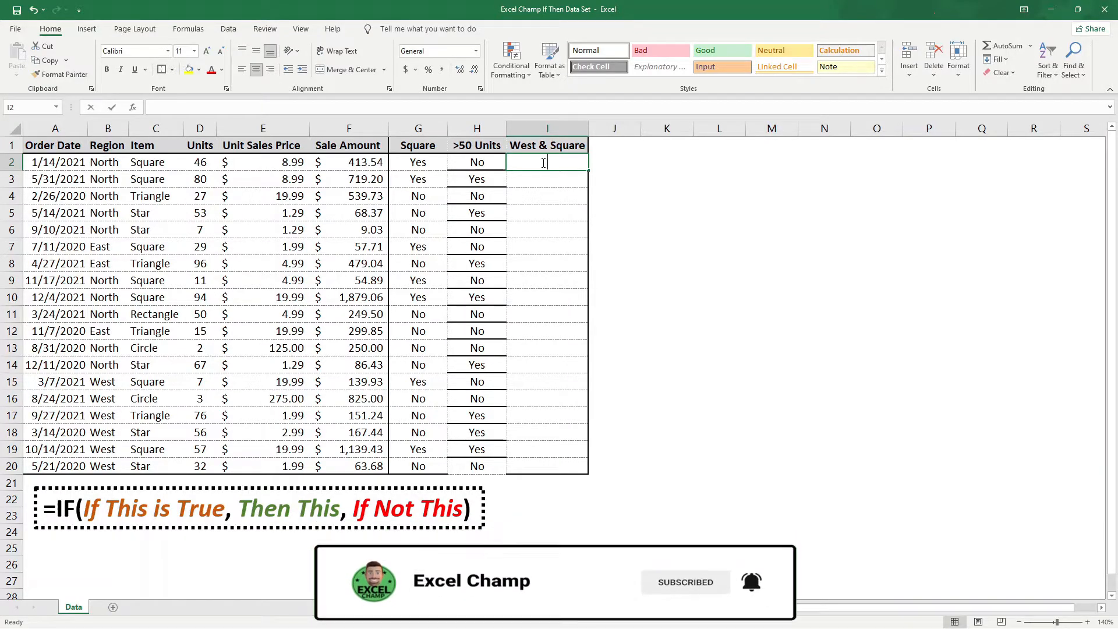
{"action": "type", "text": "=if("}
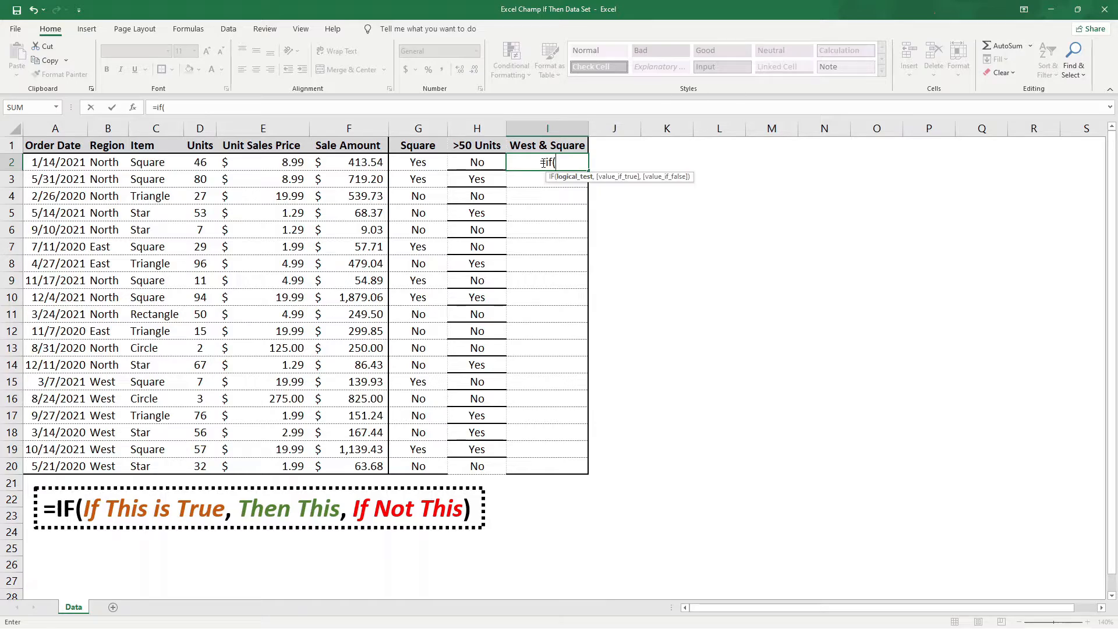
{"action": "type", "text": ")"}
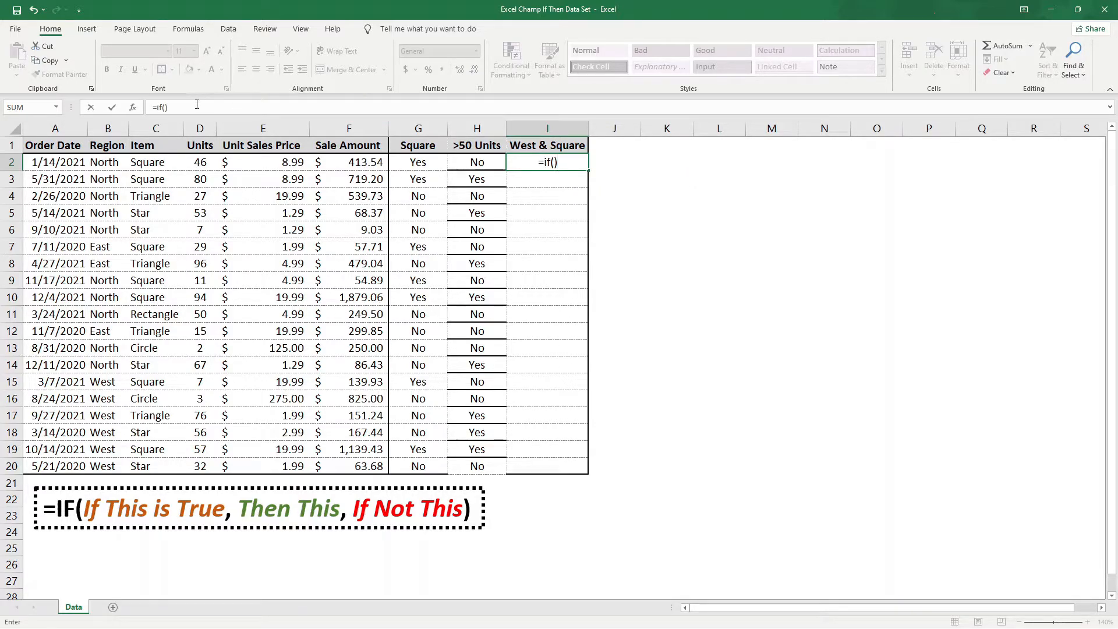
{"action": "left_click", "coordinate": [165, 107]}
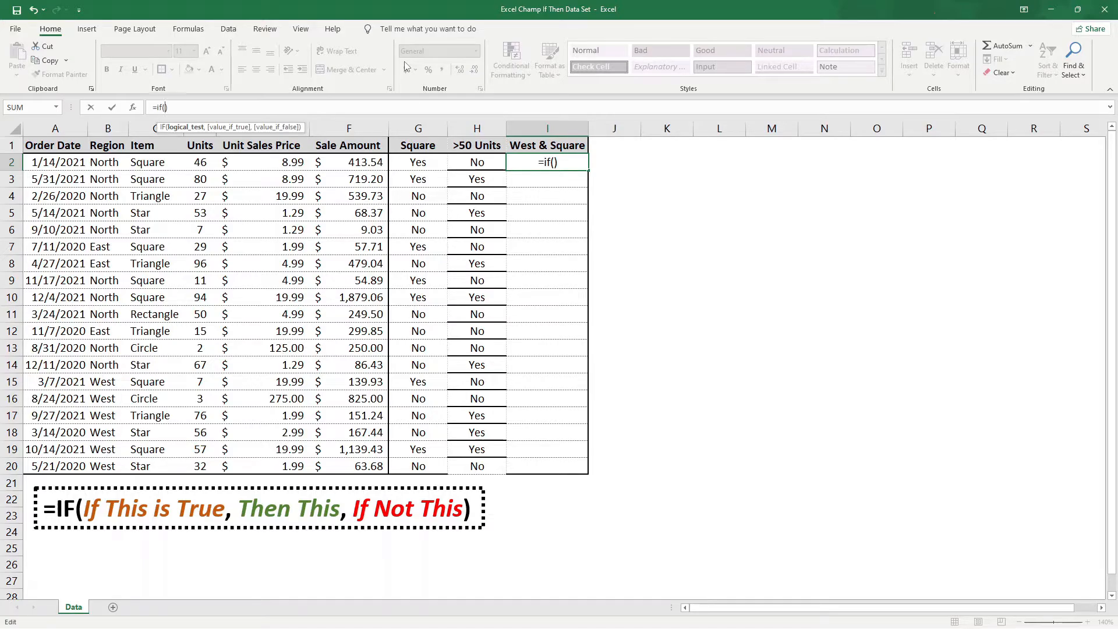
{"action": "type", "text": "and"}
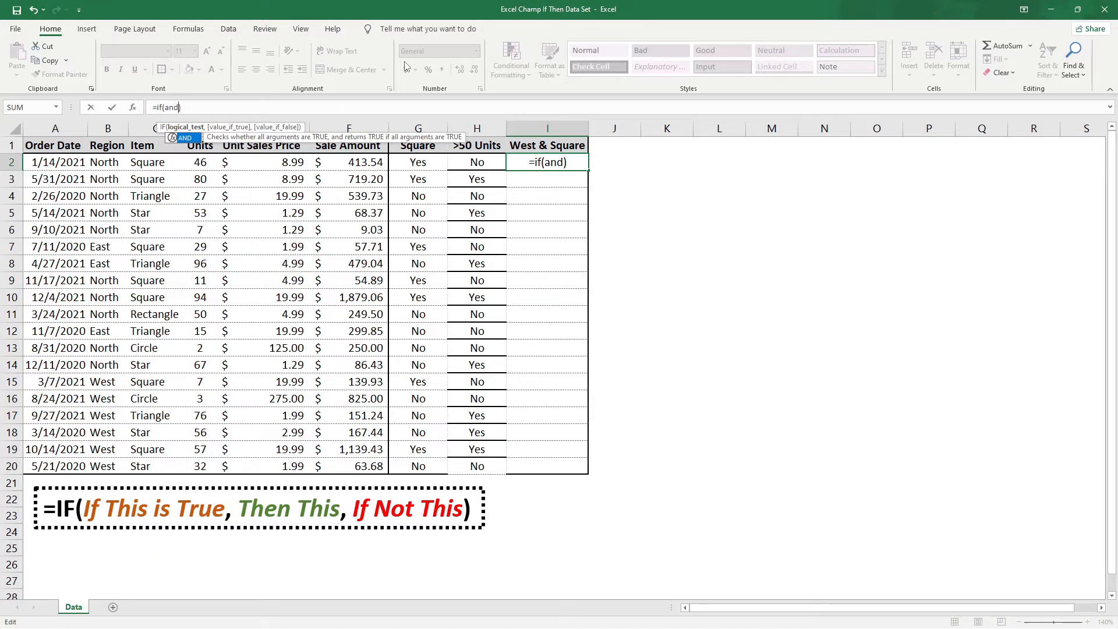
{"action": "type", "text": "()"}
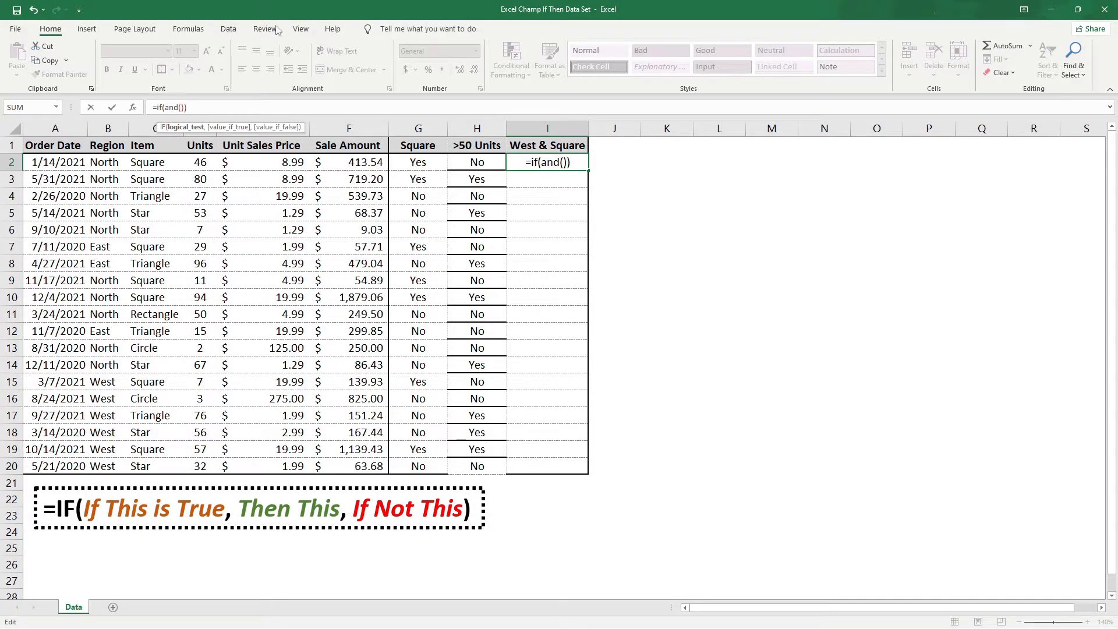
{"action": "left_click", "coordinate": [183, 108]}
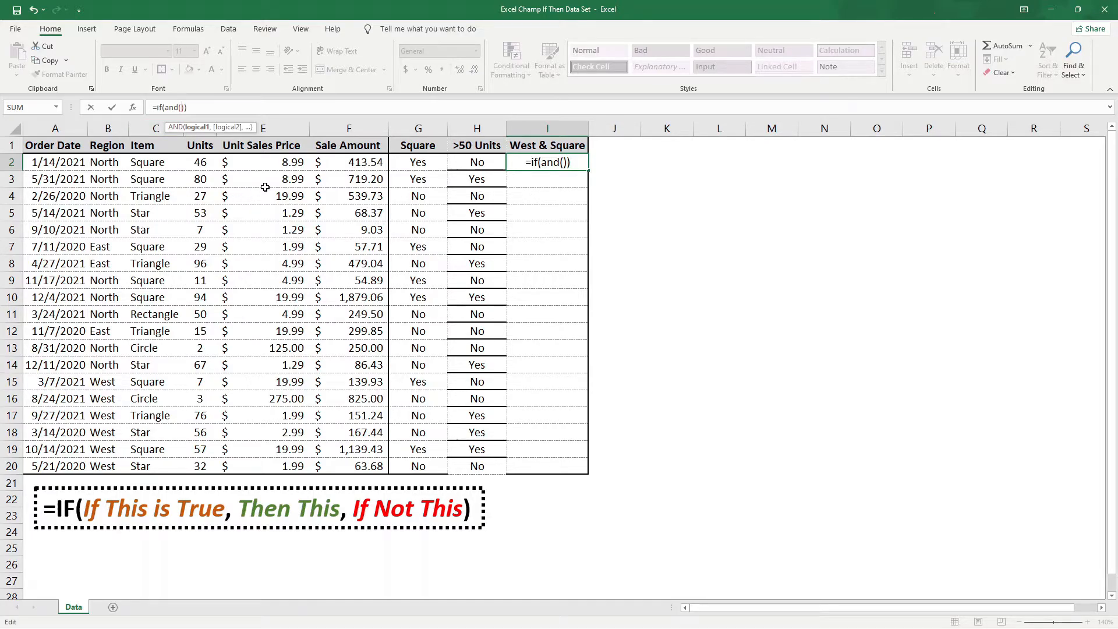
- Enter the two AND conditions B2="West" and C2="Square" in the I2 formula
{"action": "left_click", "coordinate": [105, 167]}
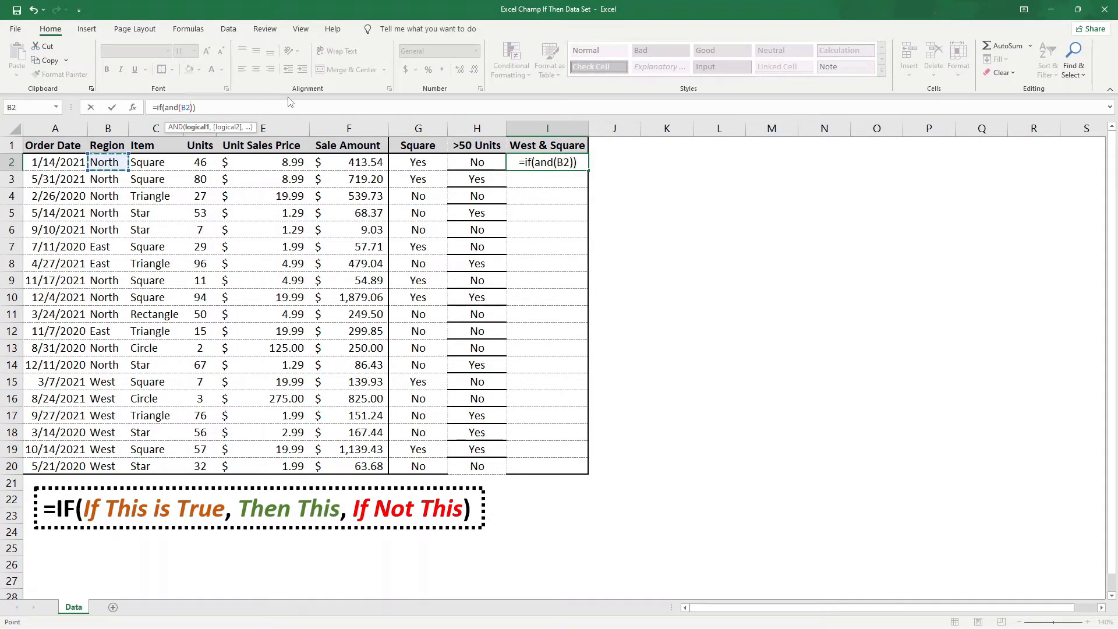
{"action": "type", "text": "="}
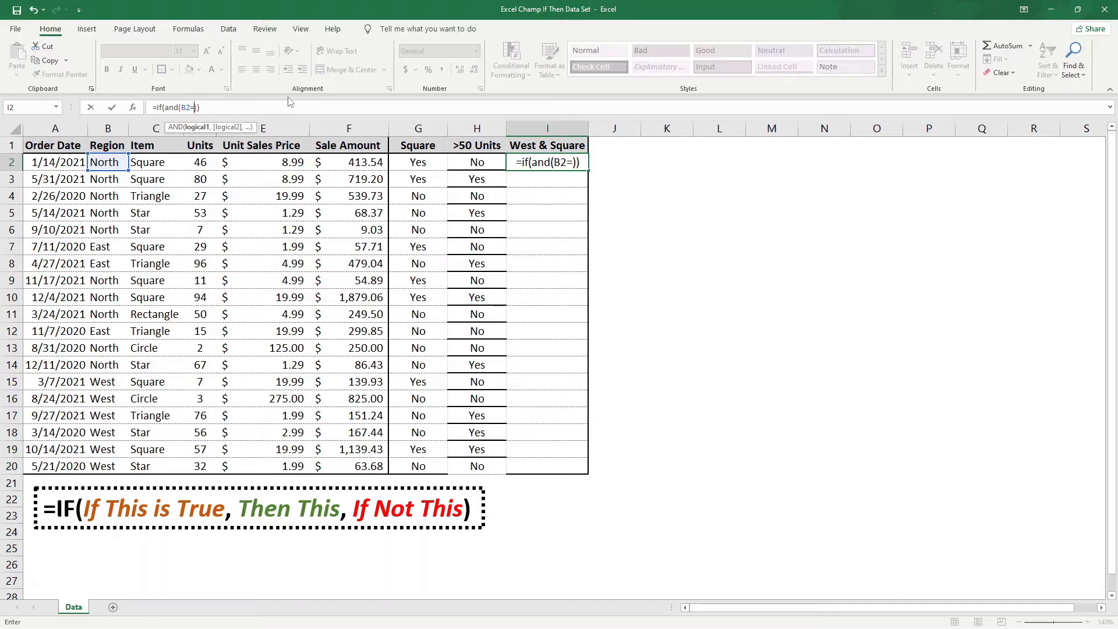
{"action": "type", "text": "\"West\""}
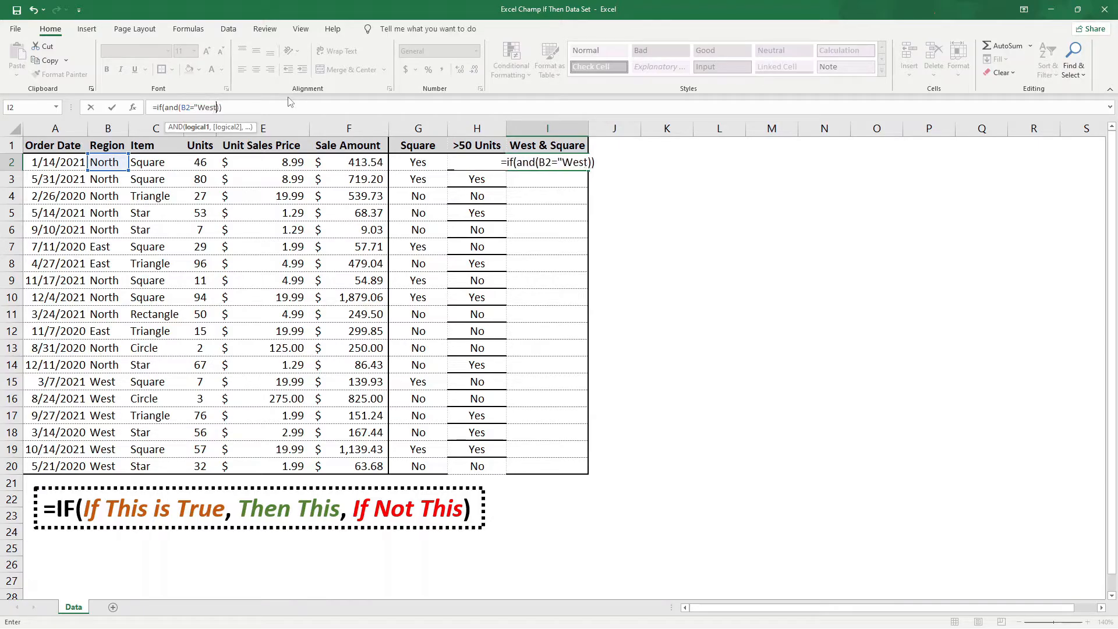
{"action": "type", "text": ","}
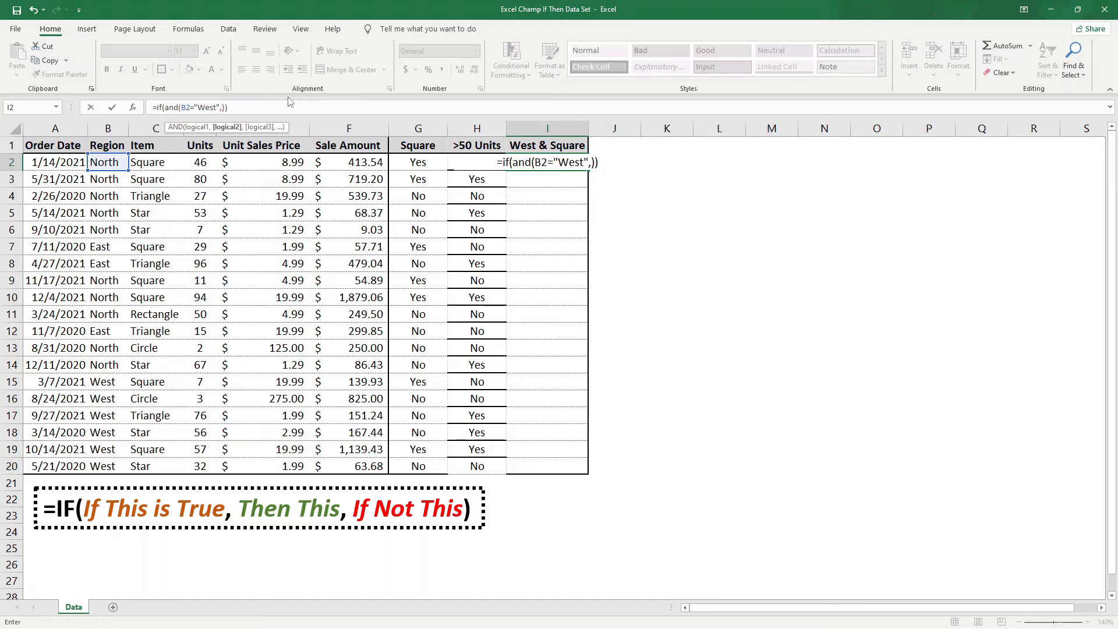
{"action": "left_click", "coordinate": [152, 162]}
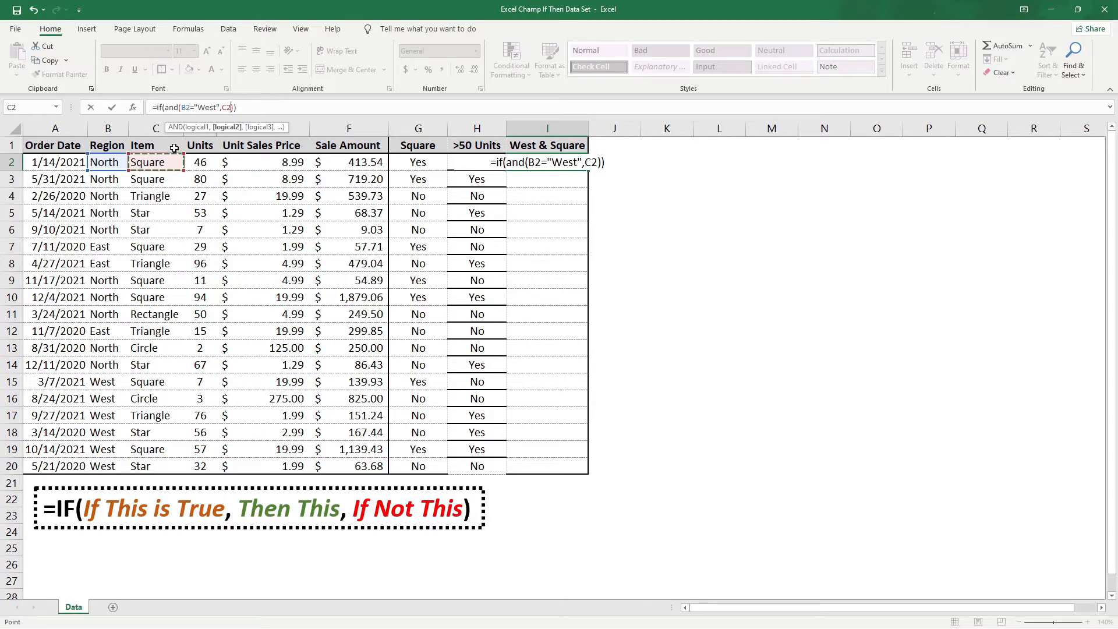
{"action": "type", "text": "="}
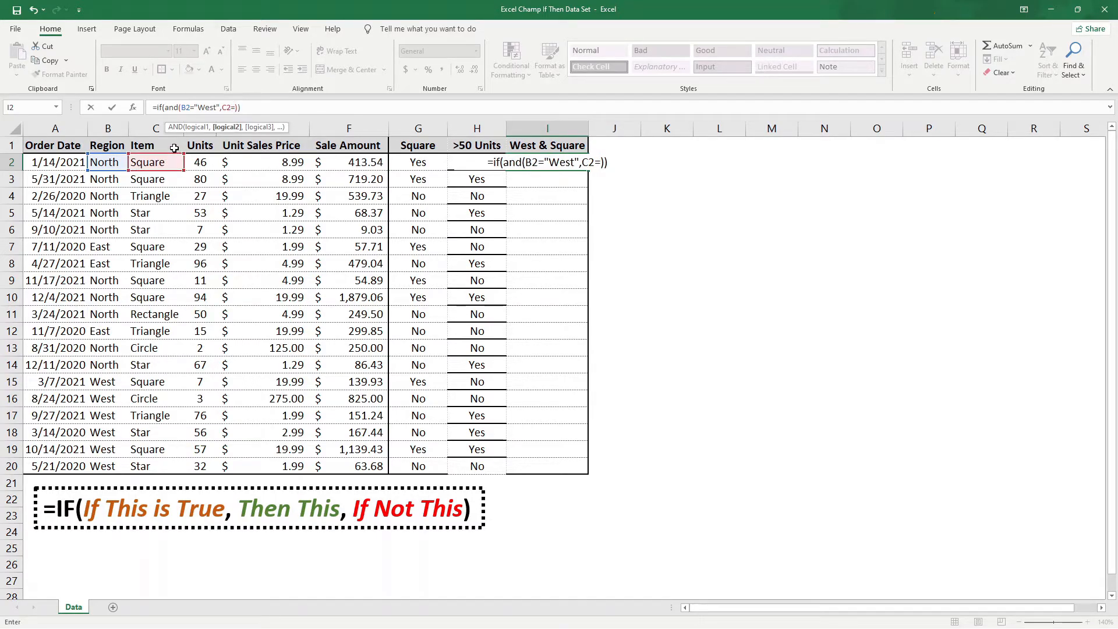
{"action": "type", "text": "\"Square\""}
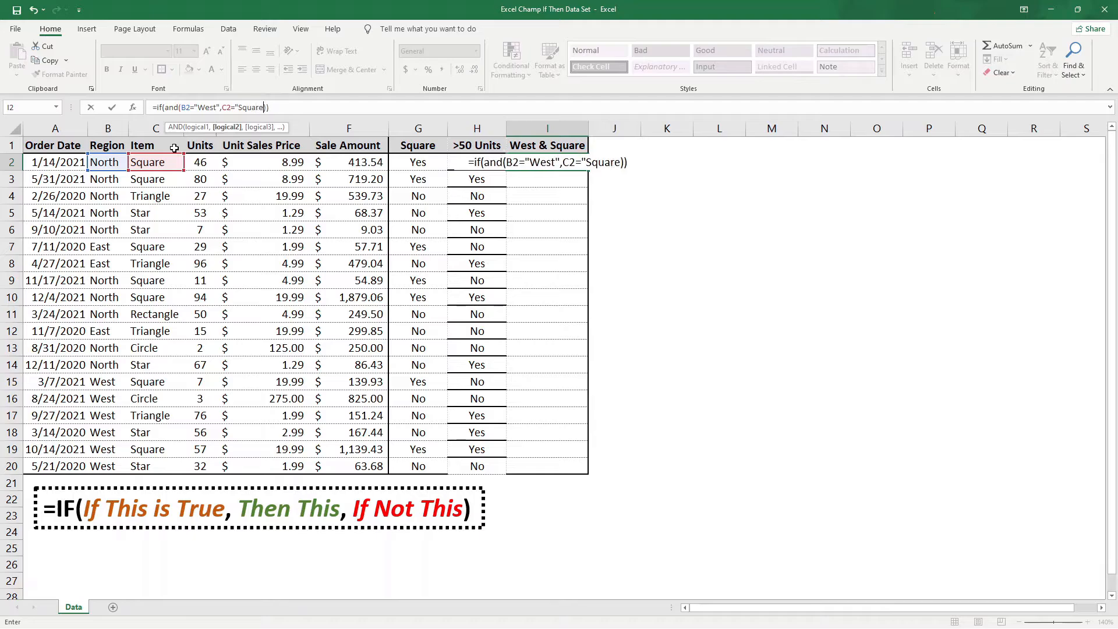
{"action": "type", "text": "\""}
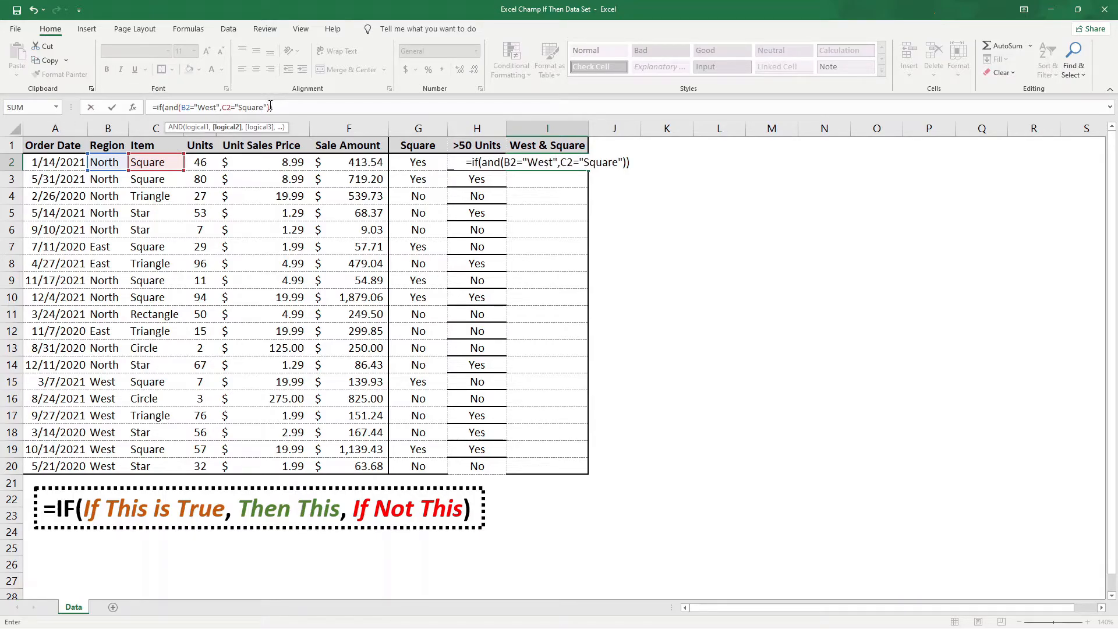
- Complete the I2 formula with "Yes" as the true result and "No" as the false result, placed after the AND function
{"action": "left_click", "coordinate": [270, 106]}
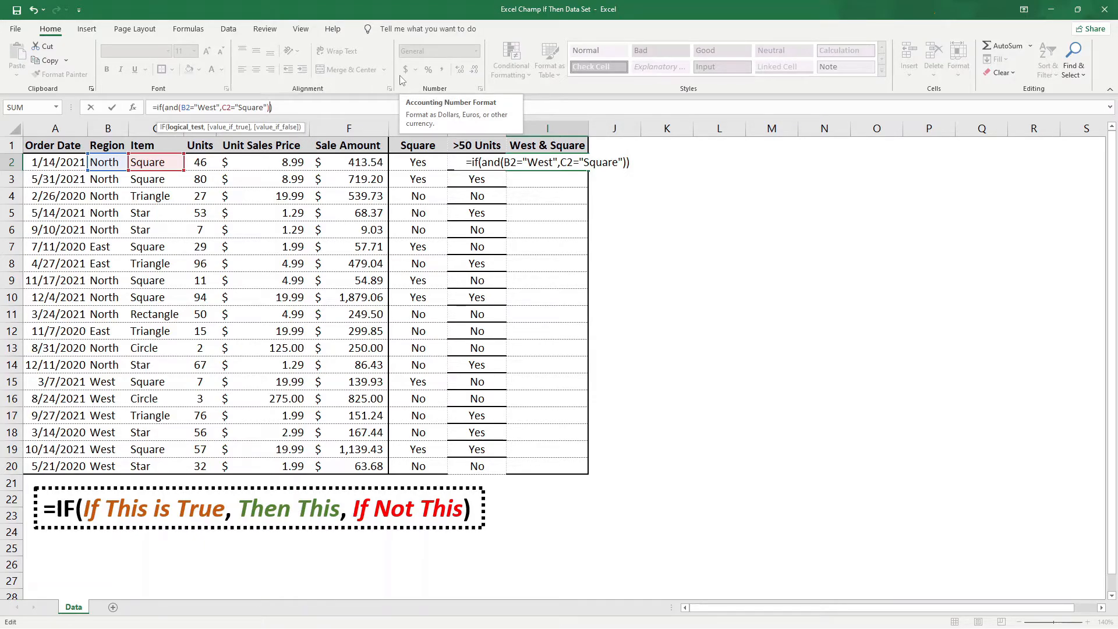
{"action": "type", "text": ","}
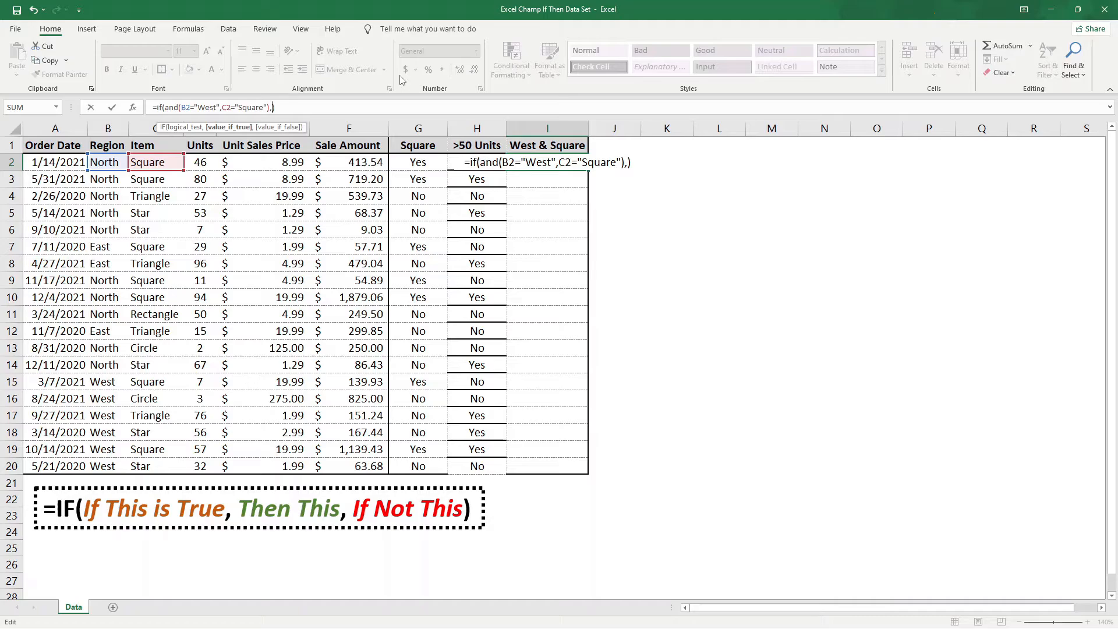
{"action": "type", "text": "\"Yes\""}
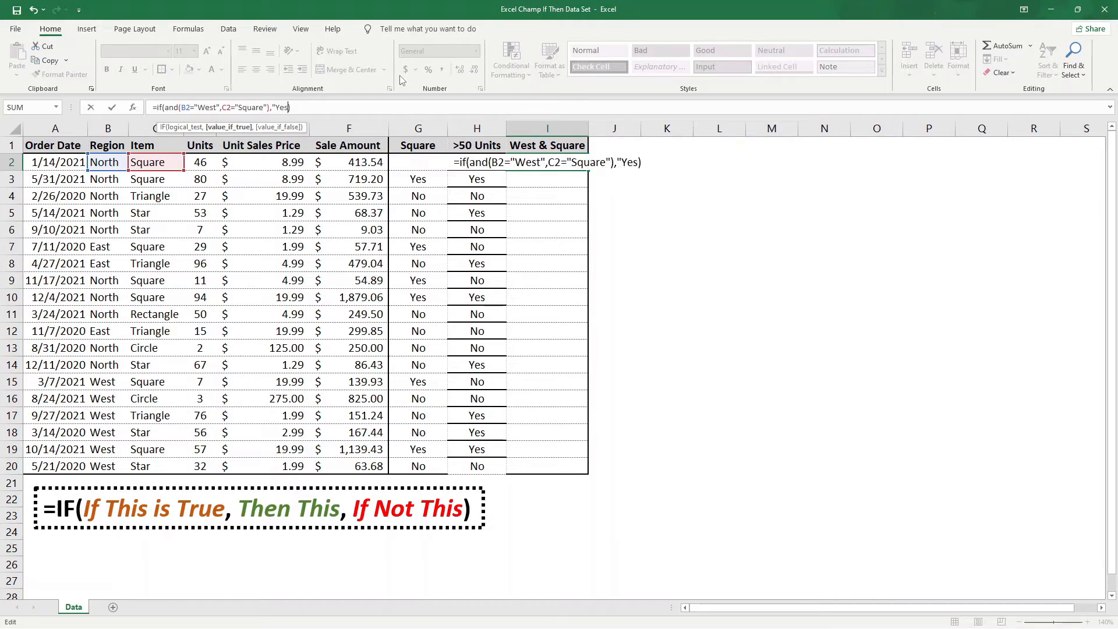
{"action": "type", "text": ","}
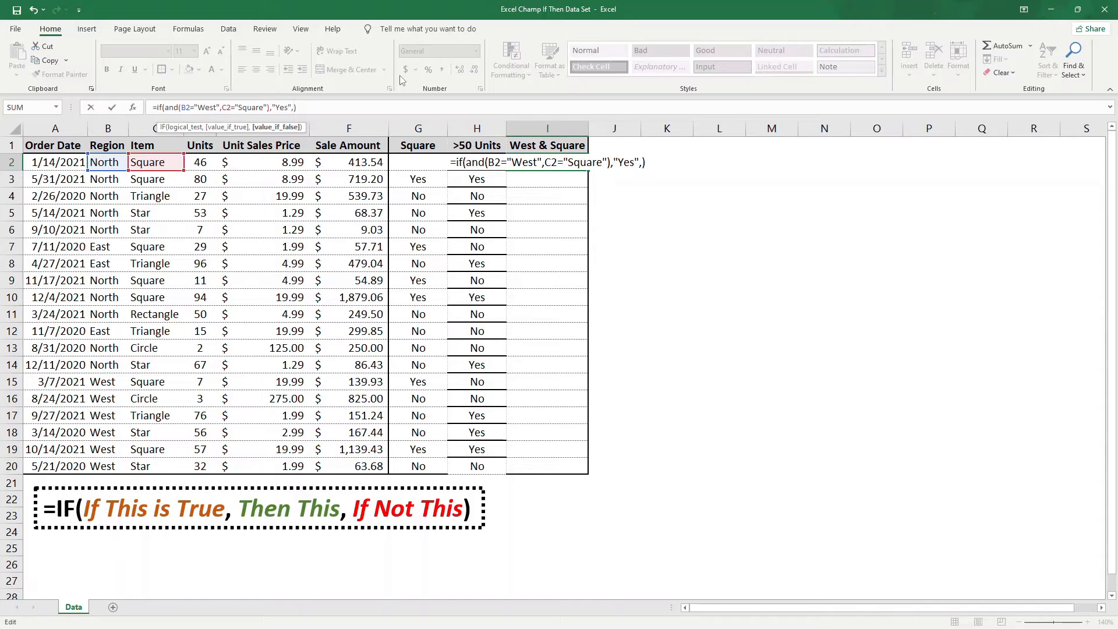
{"action": "type", "text": "\"No\""}
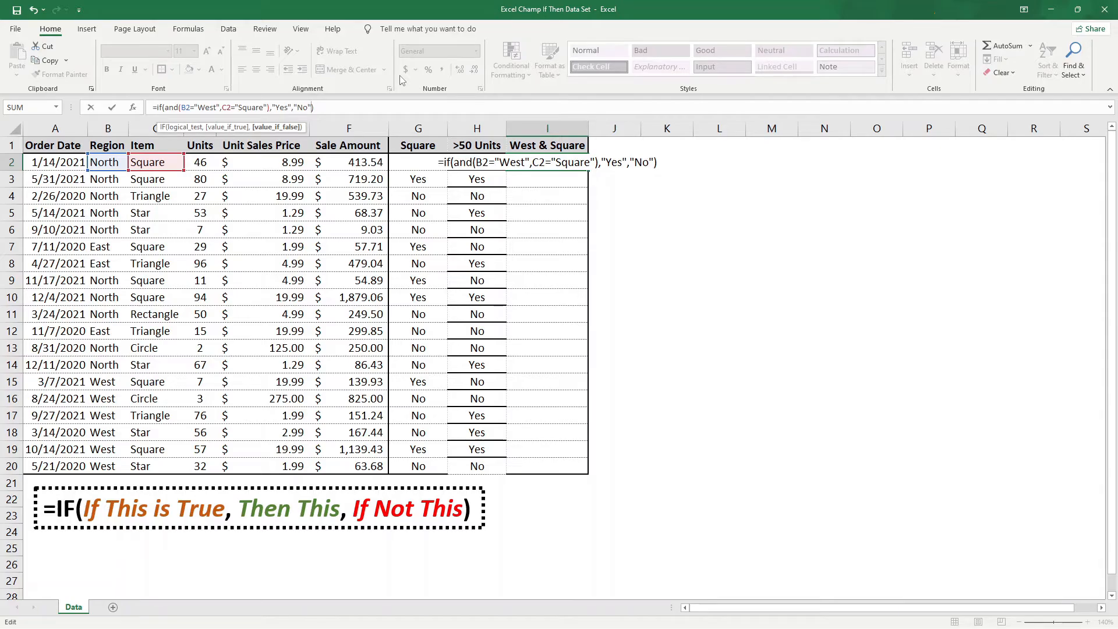
{"action": "key", "text": "Return"}
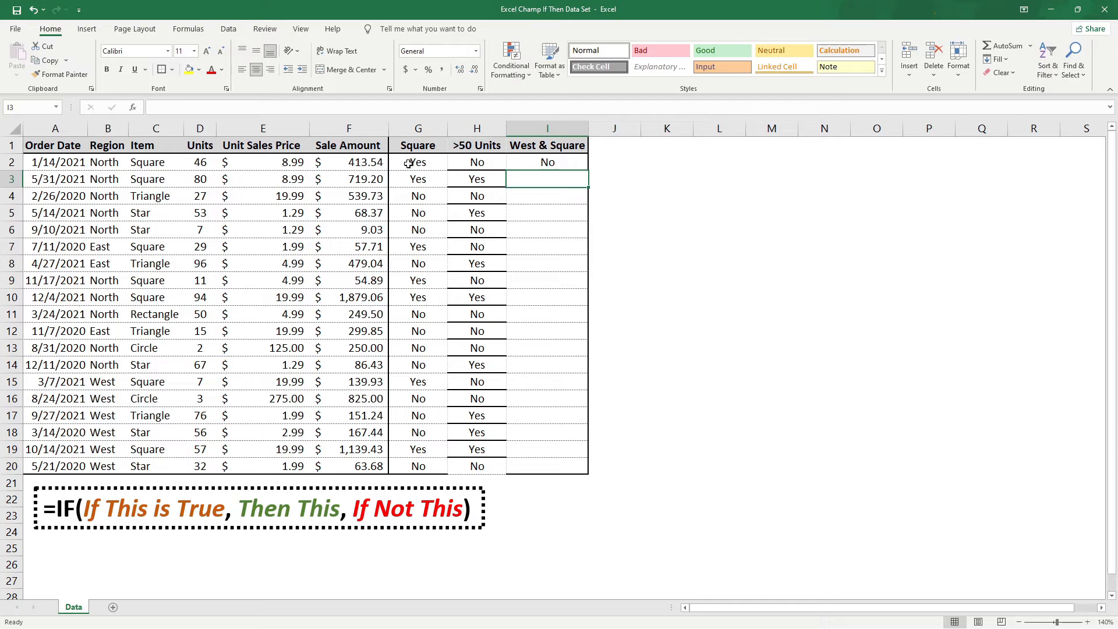
- Fill the I2 formula down through I20 and check rows 15, 19 and 4 against their Region and Item entries
{"action": "left_click", "coordinate": [574, 163]}
{"action": "left_click_drag", "start_coordinate": [590, 170], "coordinate": [545, 468]}
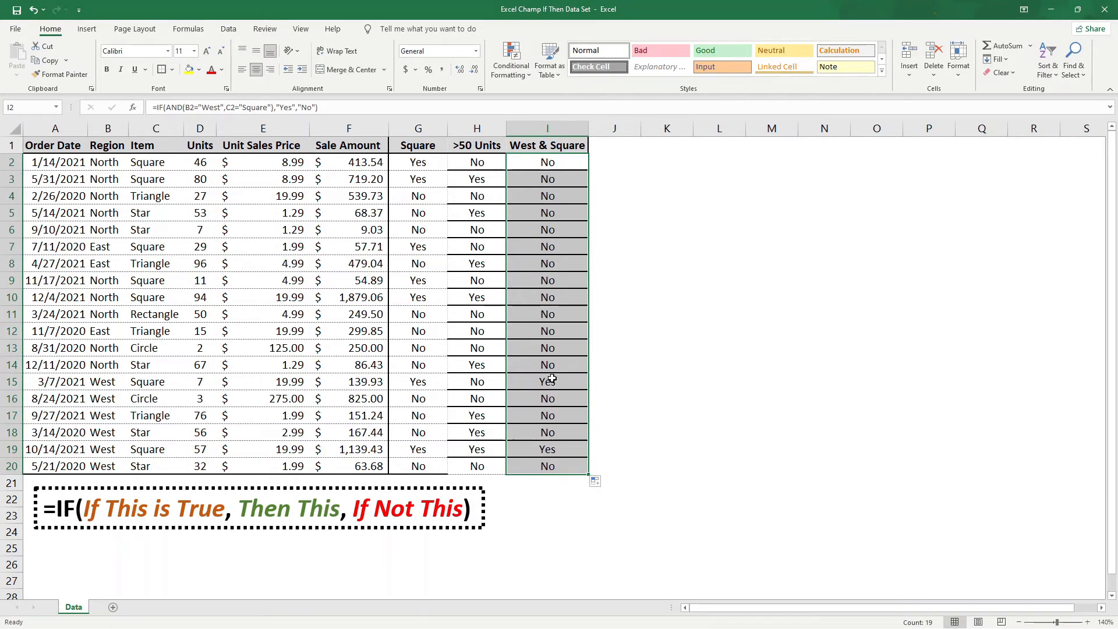
{"action": "left_click_drag", "start_coordinate": [552, 379], "coordinate": [30, 383]}
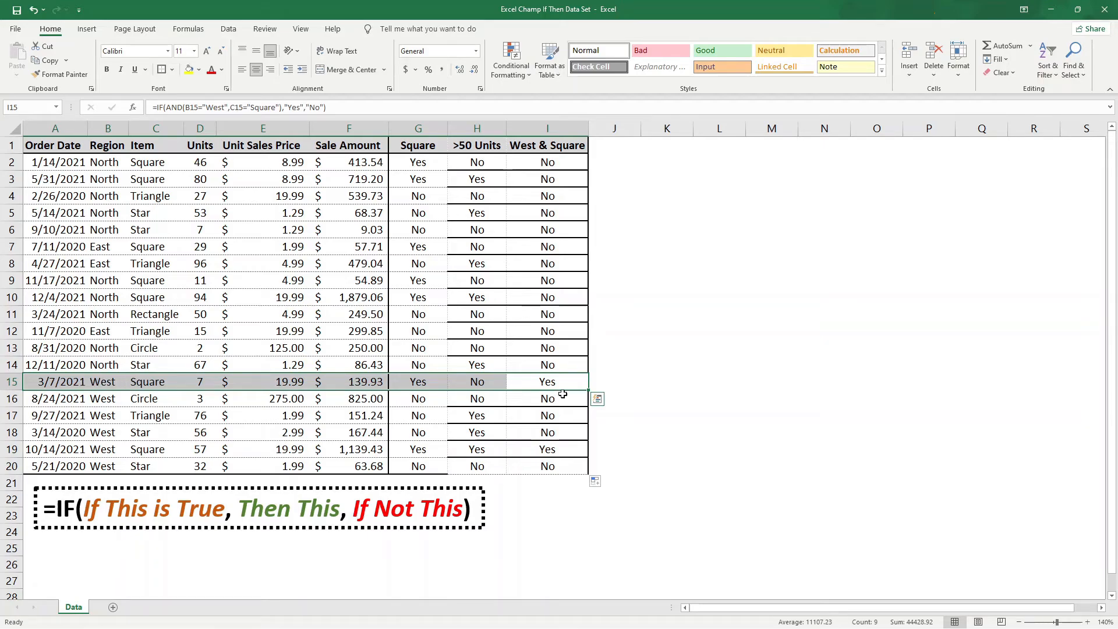
{"action": "left_click_drag", "start_coordinate": [550, 449], "coordinate": [58, 447]}
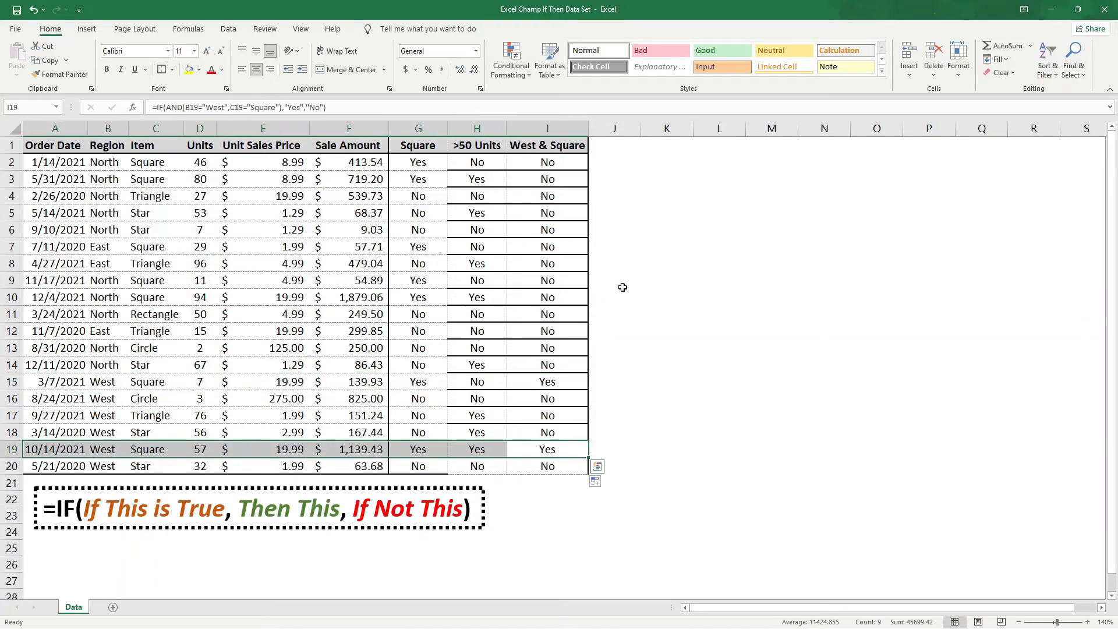
{"action": "left_click", "coordinate": [560, 202]}
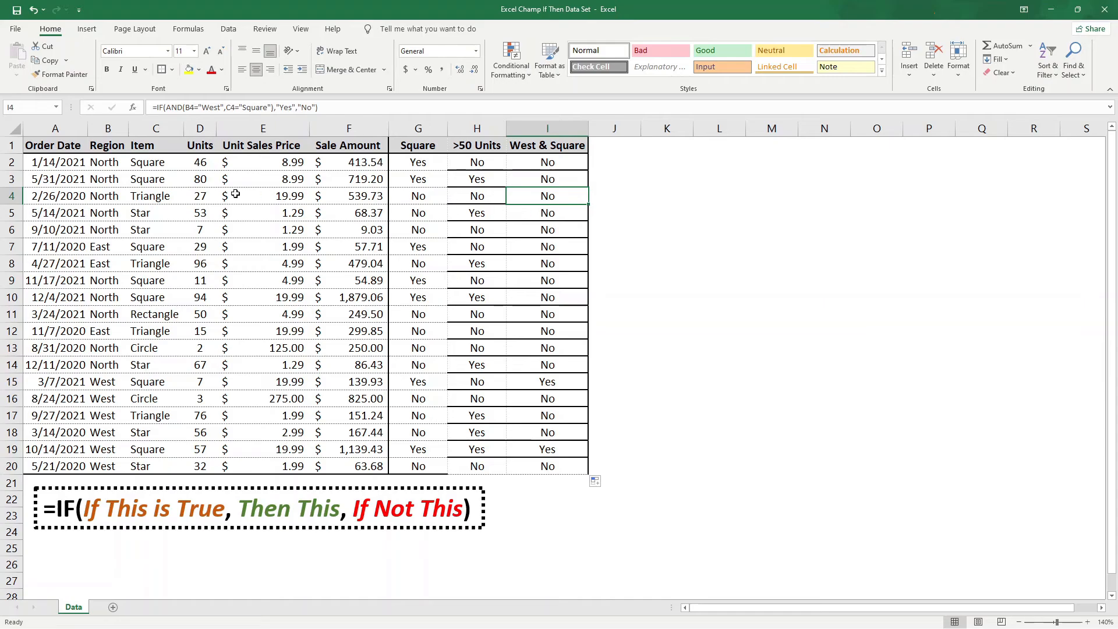